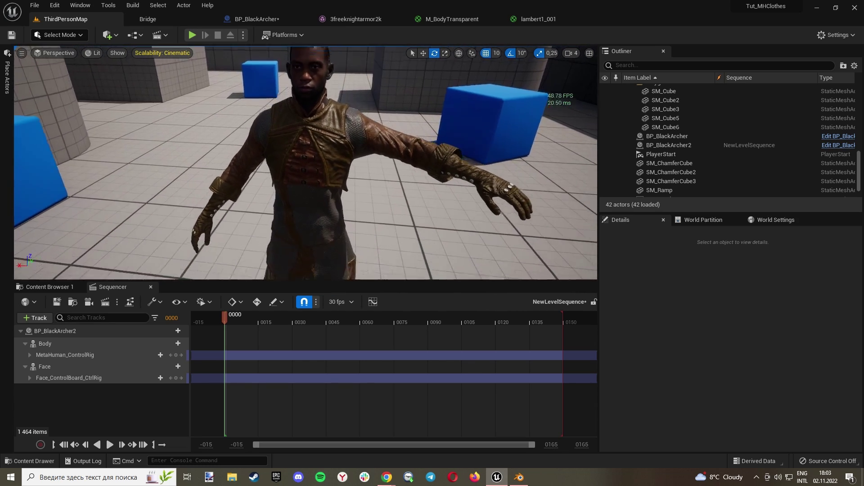
# - Rotate the left forearm control of the body's MetaHuman_ControlRig in the level sequence
pyautogui.click(115, 355)
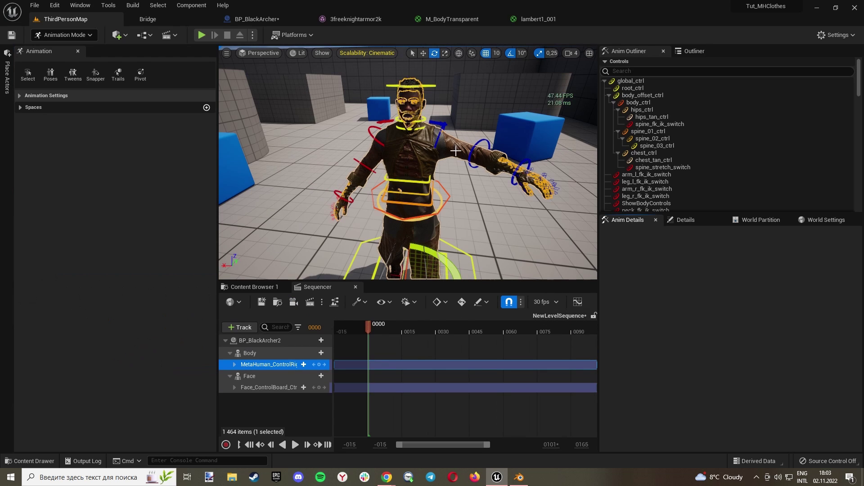
pyautogui.click(487, 144)
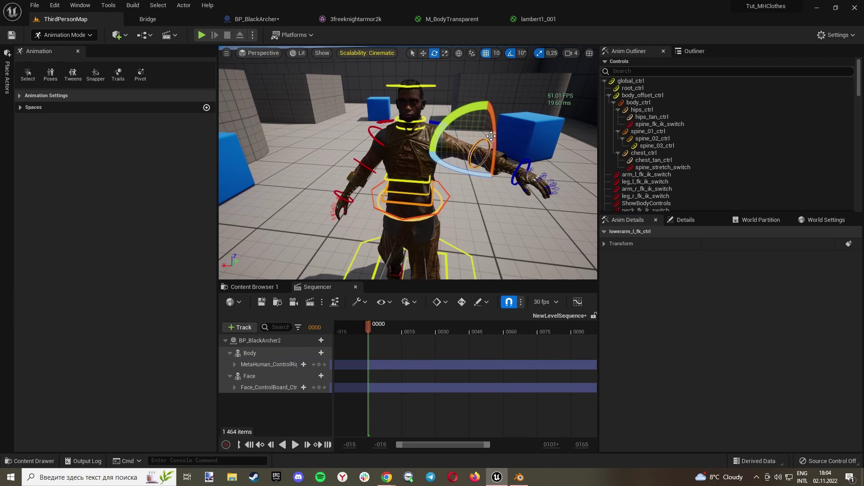
pyautogui.moveTo(491, 134); pyautogui.dragTo(478, 112)
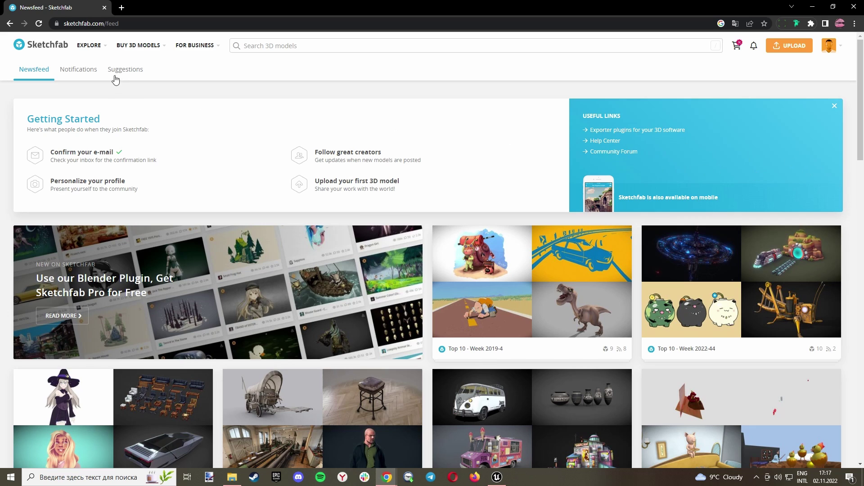
# - On Sketchfab, filter the model search to downloadable models with CC BY, CC BY-SA and CC0 licenses
pyautogui.click(292, 46)
pyautogui.click(148, 99)
pyautogui.click(115, 107)
pyautogui.click(124, 119)
pyautogui.click(139, 135)
pyautogui.click(122, 216)
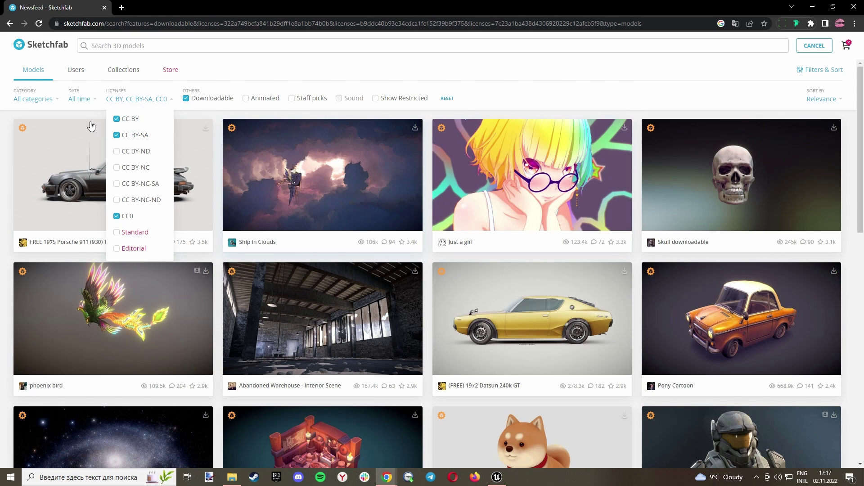
# - Search the Fashion & Style category for "armor" and open the free knight armor 2k model
pyautogui.click(21, 101)
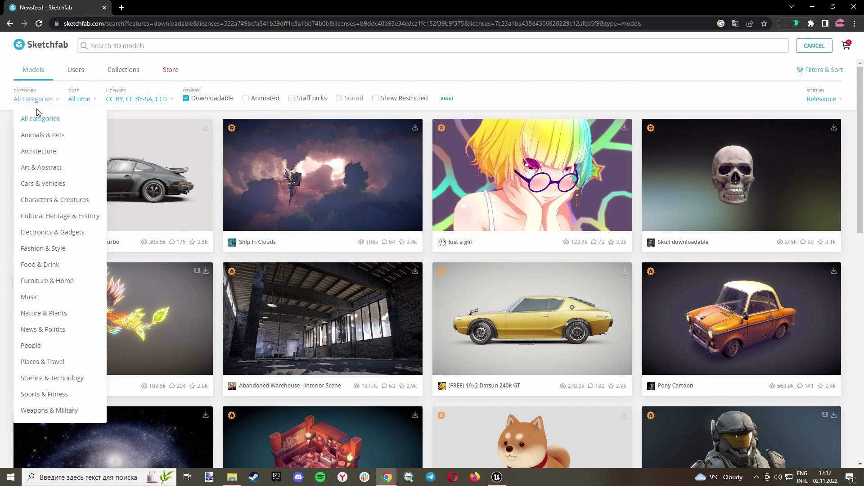
pyautogui.click(56, 249)
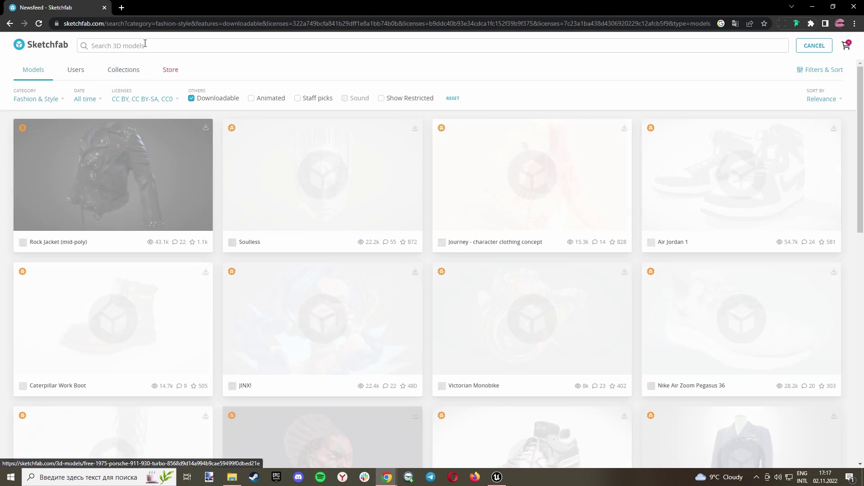
pyautogui.write('armor')
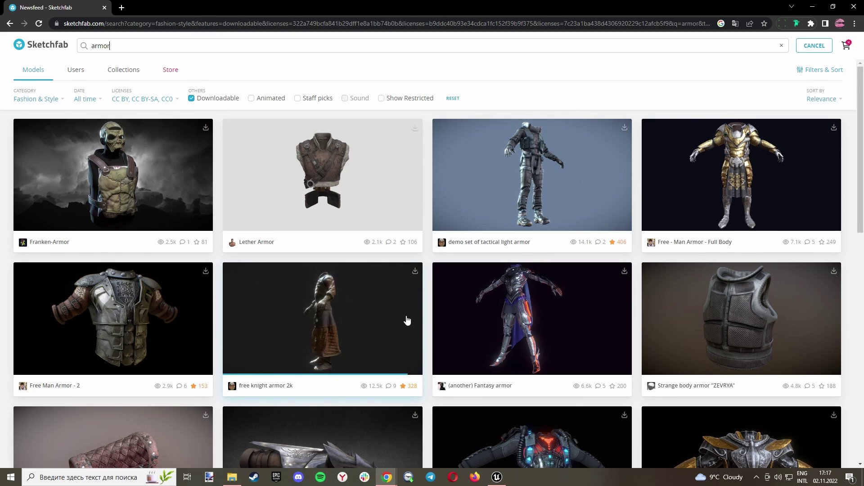
pyautogui.scroll(-1, 403, 319)
pyautogui.click(351, 293)
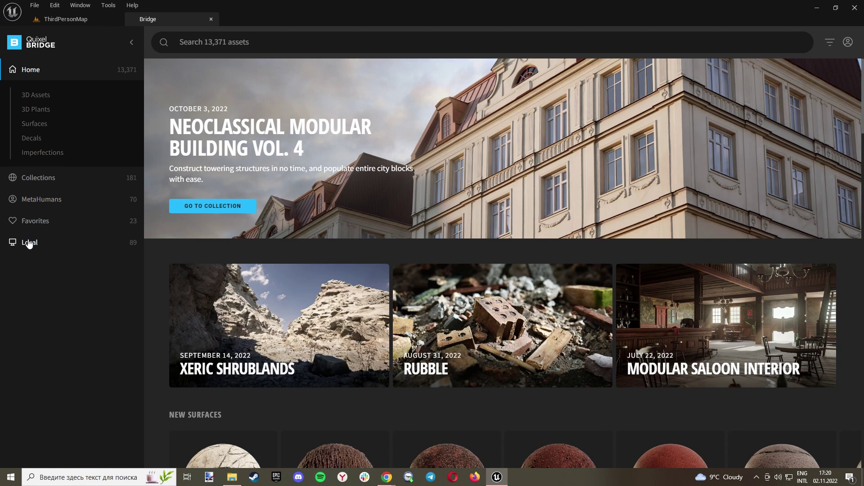
# - In Unreal's Quixel Bridge, add the locally downloaded BlackArcher MetaHuman to the project at Medium Quality
pyautogui.click(26, 242)
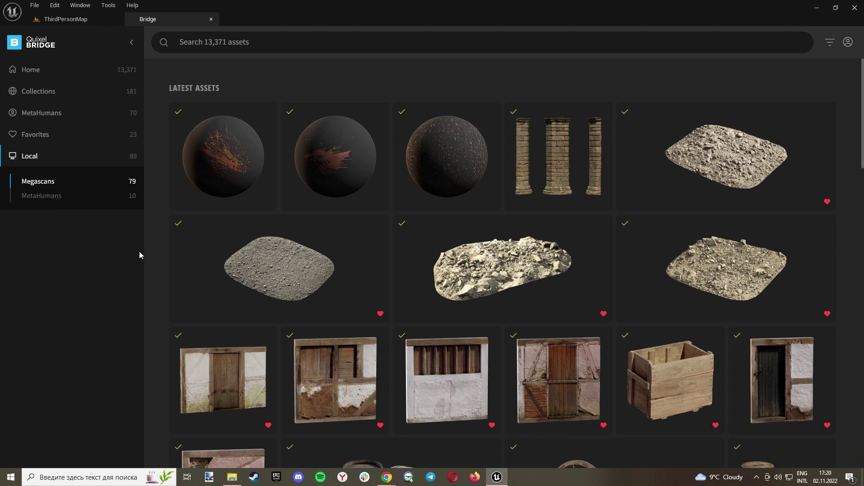
pyautogui.click(41, 196)
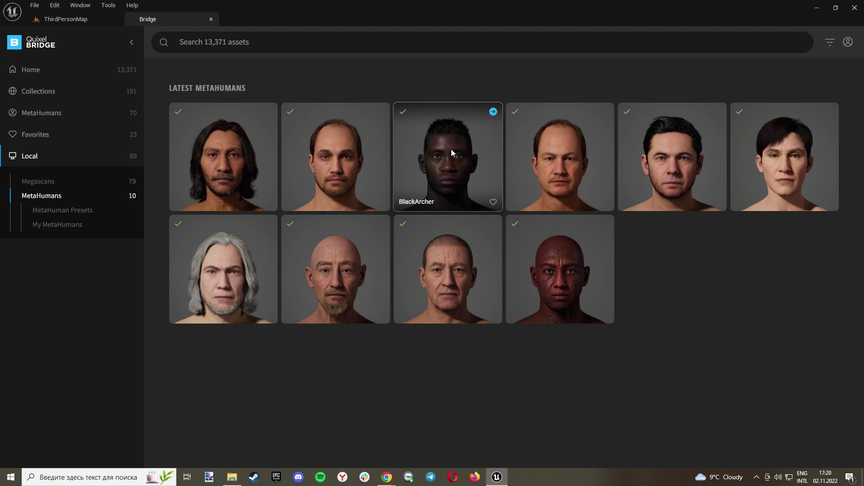
pyautogui.click(456, 166)
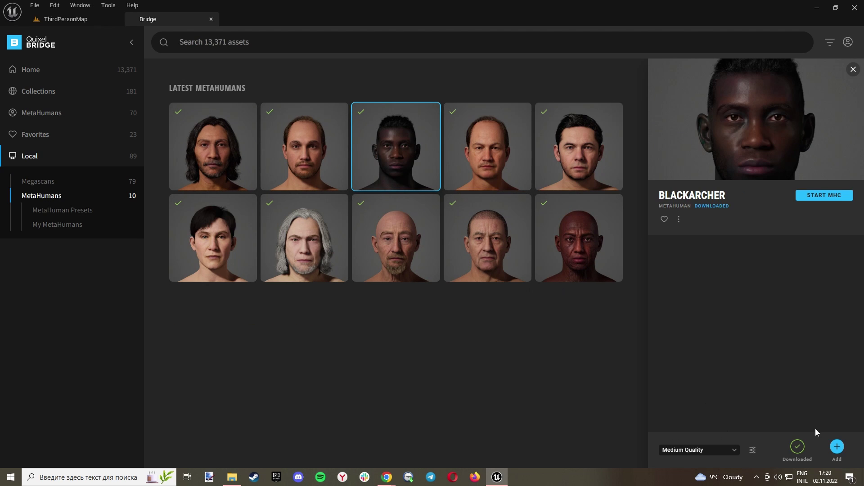
pyautogui.click(831, 447)
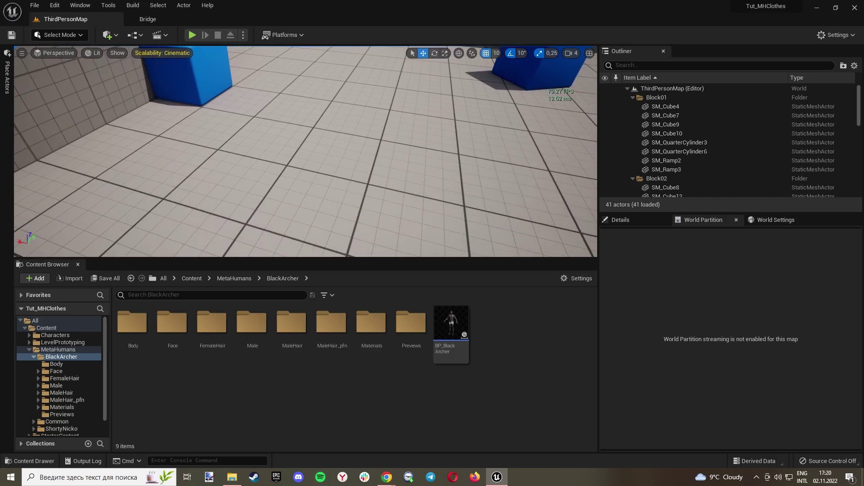
# - Place the BP_BlackArcher blueprint on the level floor and rotate the character to face the camera
pyautogui.moveTo(451, 325); pyautogui.dragTo(326, 175)
pyautogui.moveTo(382, 148)
pyautogui.mouseDown(button='right')
pyautogui.moveTo(381, 127)
pyautogui.moveTo(387, 152)
pyautogui.mouseUp(button='right')
pyautogui.press('e')
pyautogui.moveTo(277, 223); pyautogui.dragTo(365, 200)
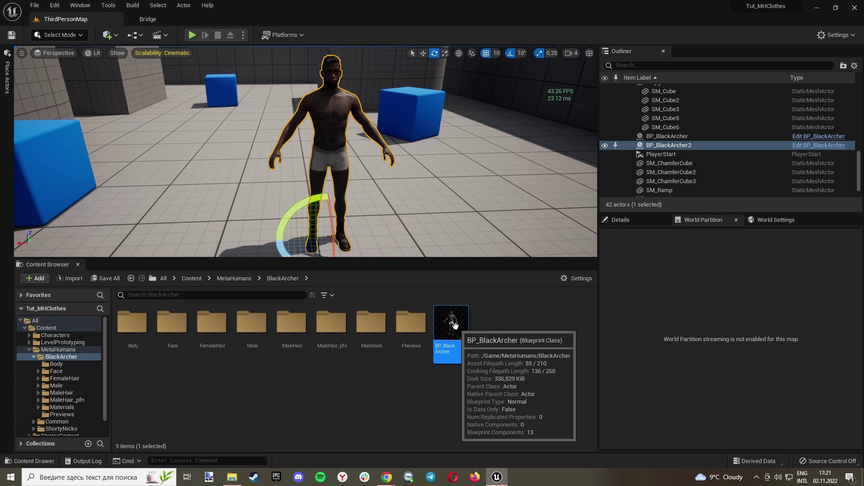
# - Open the BP_BlackArcher blueprint and locate the Body component's skeletal mesh among the project assets
pyautogui.doubleClick(452, 323)
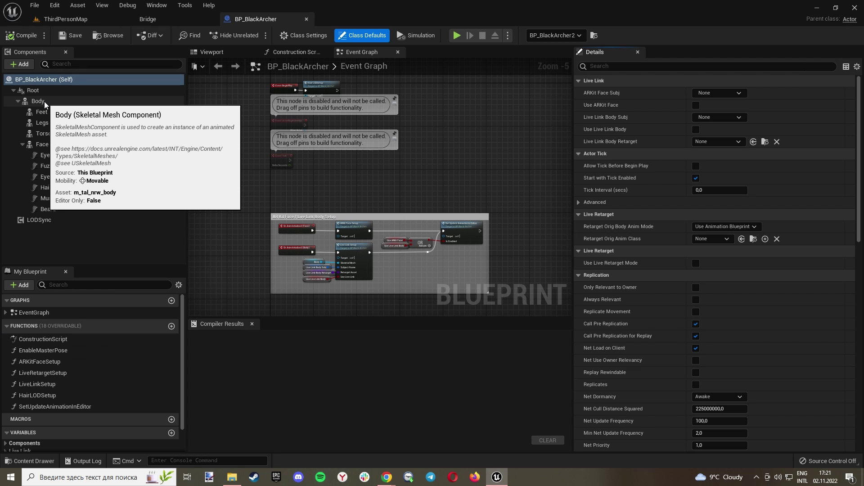
pyautogui.click(44, 101)
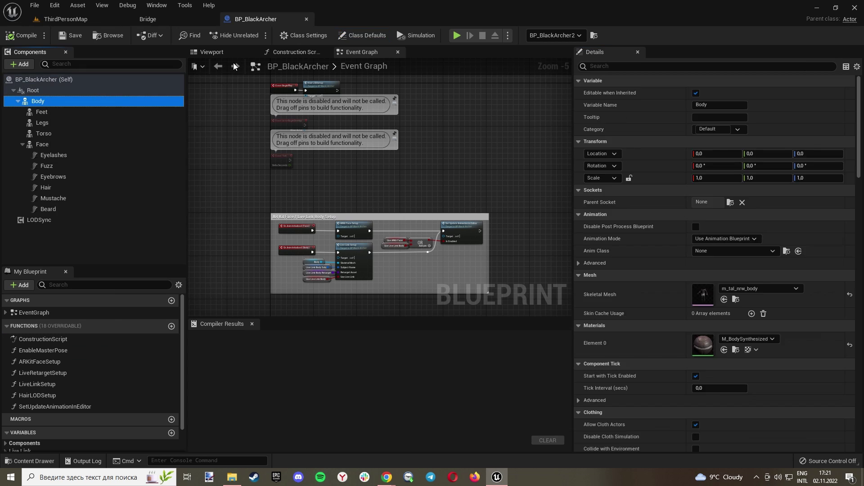
pyautogui.click(227, 54)
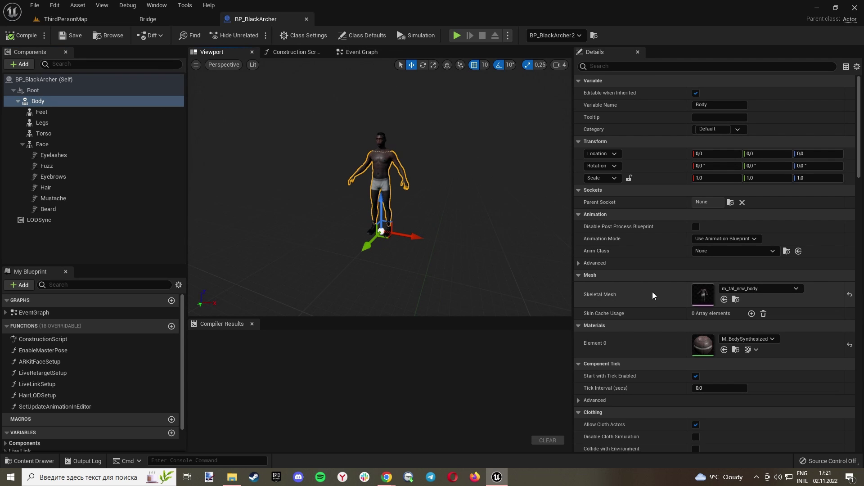
pyautogui.click(737, 300)
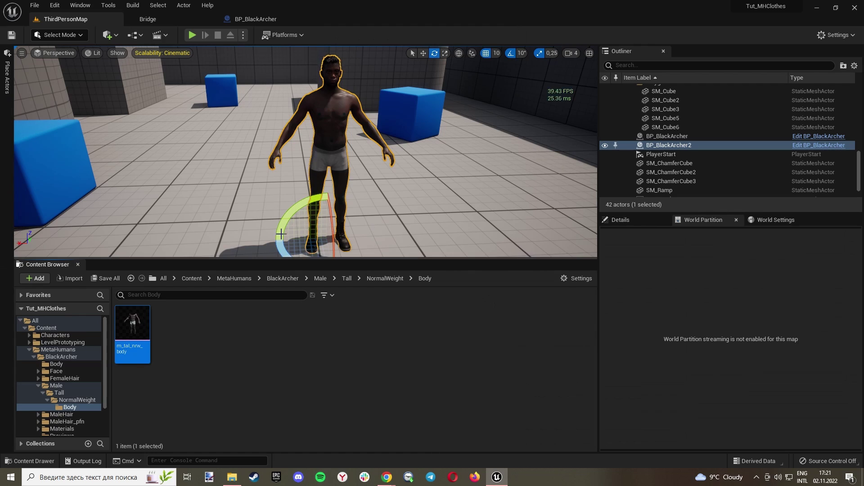
# - Export the m_tal_nrw_body skeletal mesh as an FBX 2013 file to the TUT_MHClothes folder
pyautogui.rightClick(135, 319)
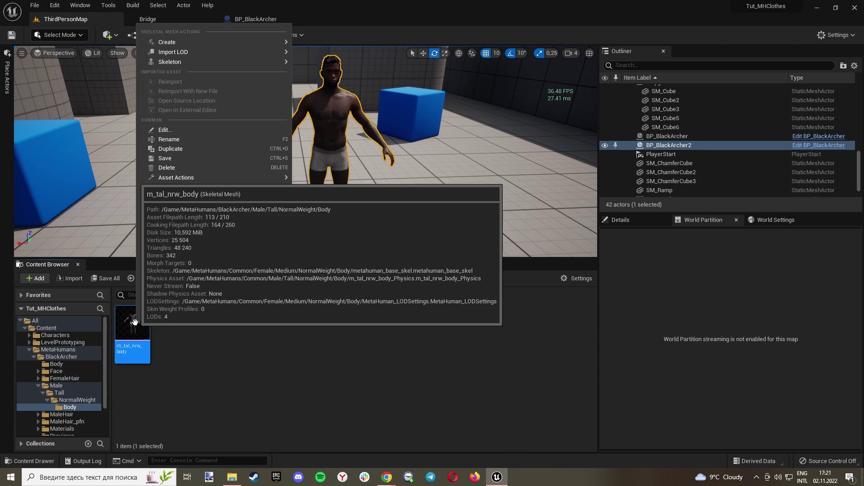
pyautogui.moveTo(185, 179)
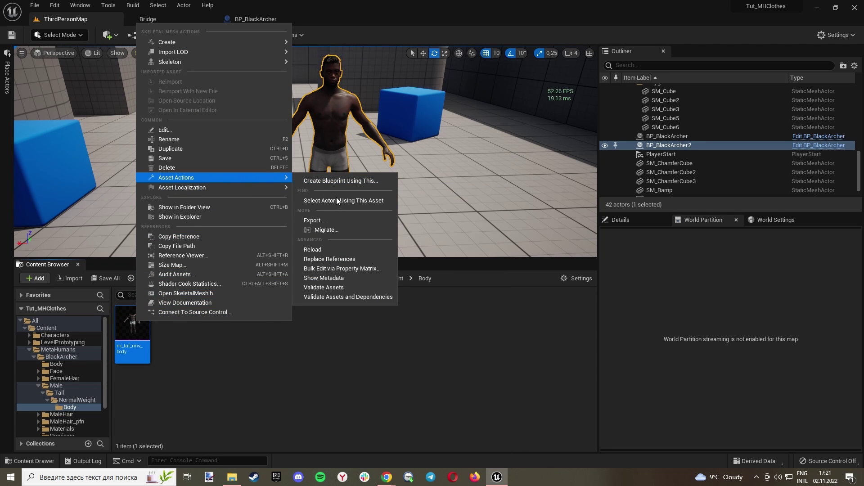
pyautogui.click(329, 219)
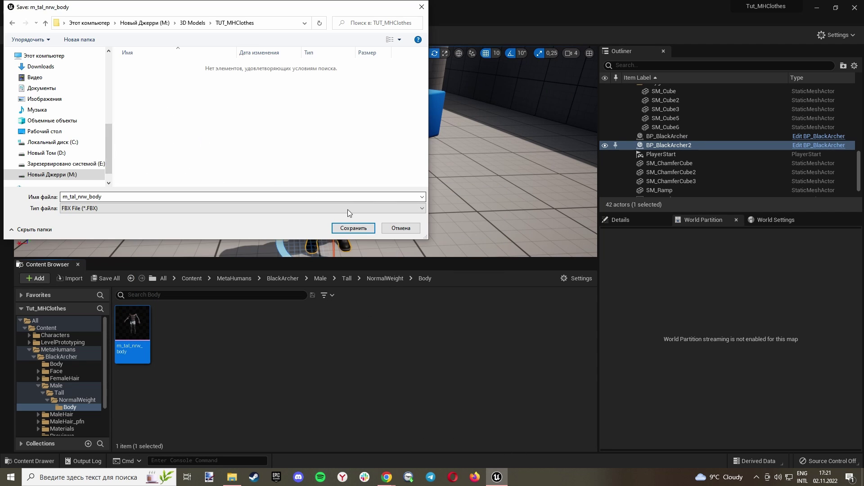
pyautogui.click(352, 229)
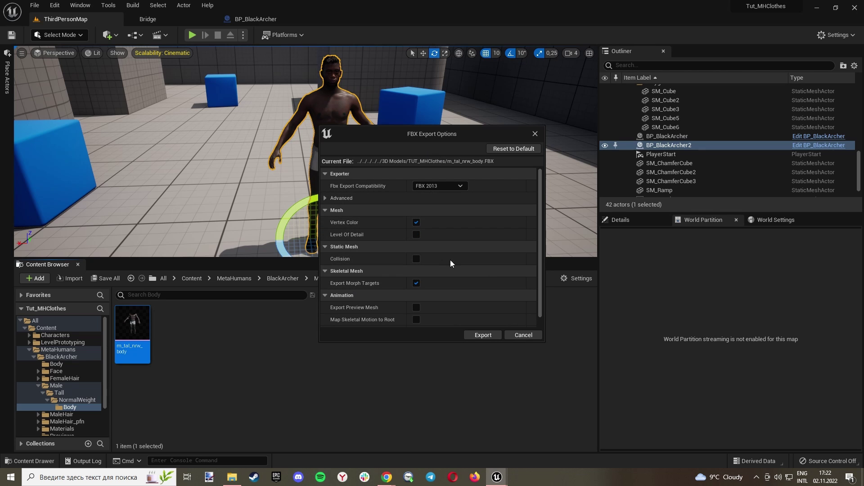
pyautogui.click(482, 335)
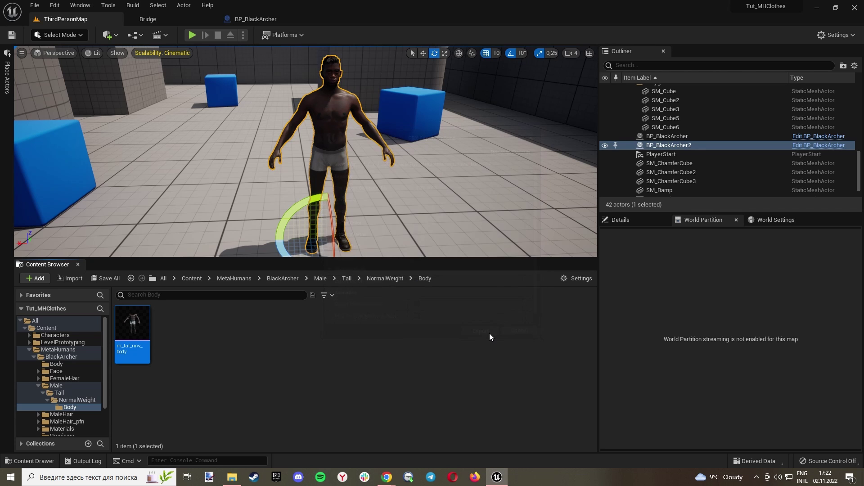
# - Return to the BP_BlackArcher blueprint and locate the Face component's skeletal mesh among the project assets
pyautogui.click(151, 19)
pyautogui.click(250, 21)
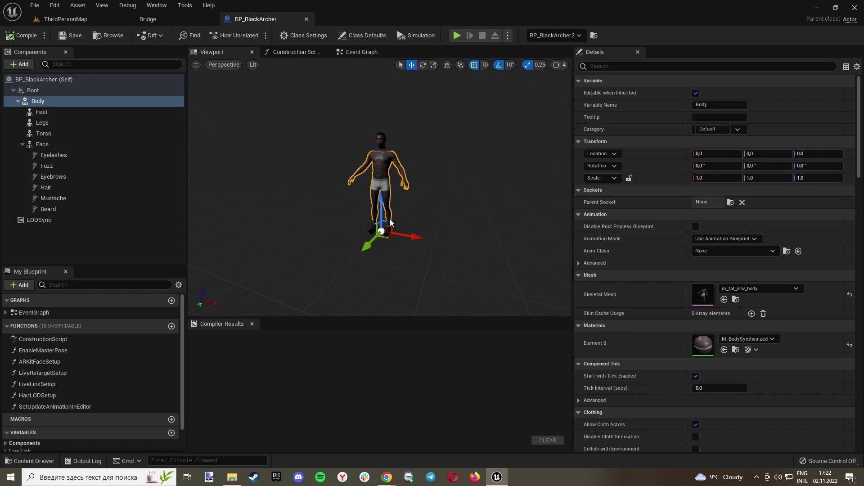
pyautogui.click(41, 144)
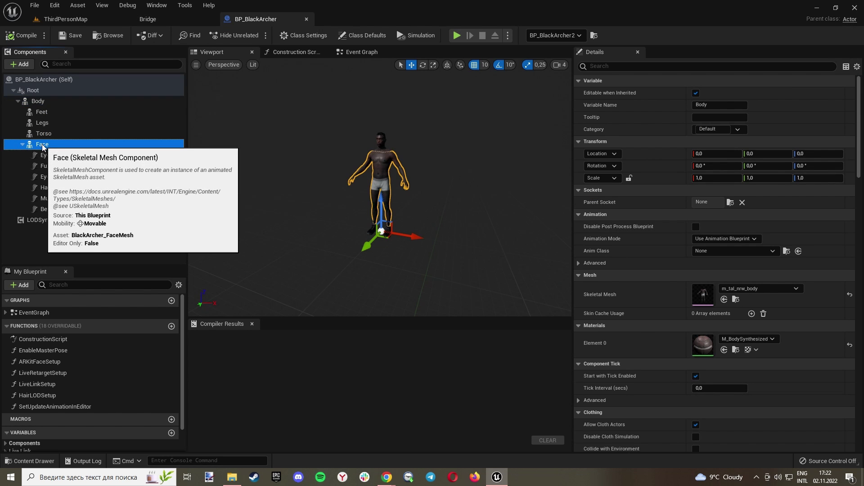
pyautogui.press('f')
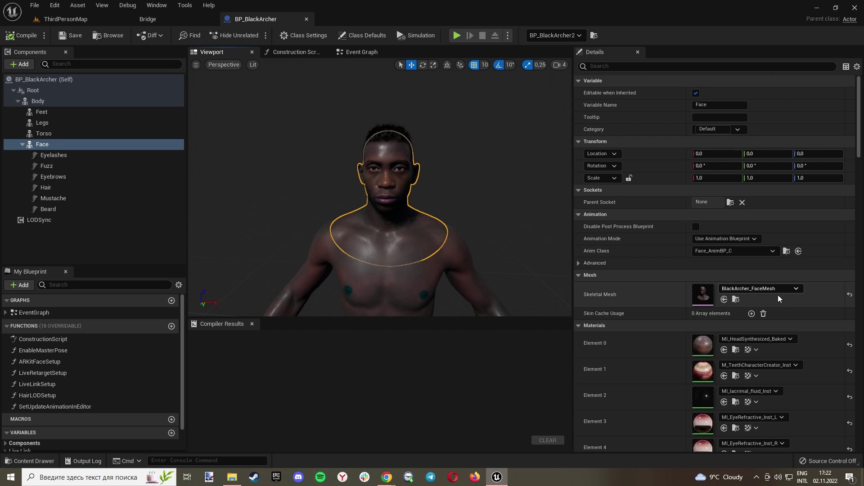
pyautogui.click(735, 299)
# - Export the BlackArcher_FaceMesh skeletal mesh as an FBX 2013 file to the TUT_MHClothes folder
pyautogui.rightClick(175, 324)
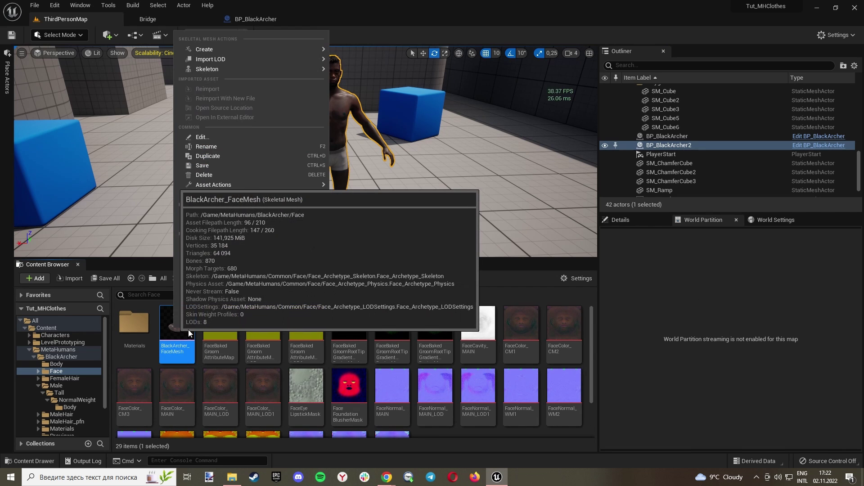
pyautogui.moveTo(219, 186)
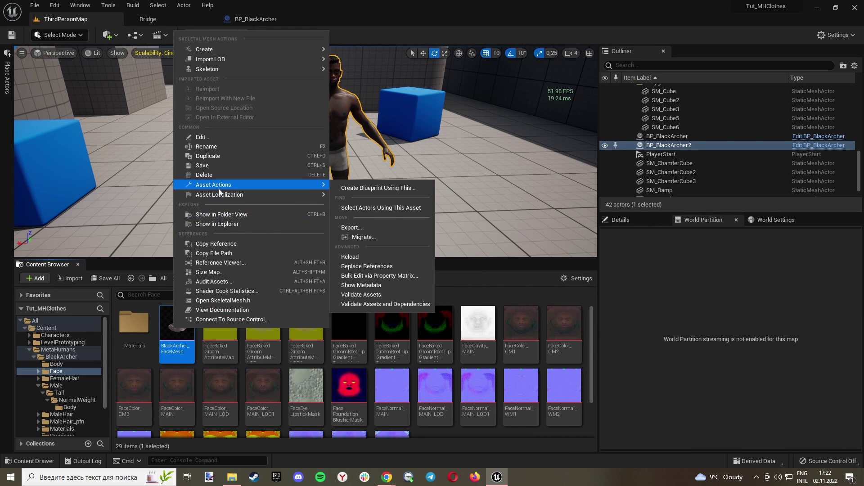
pyautogui.click(352, 228)
pyautogui.click(352, 227)
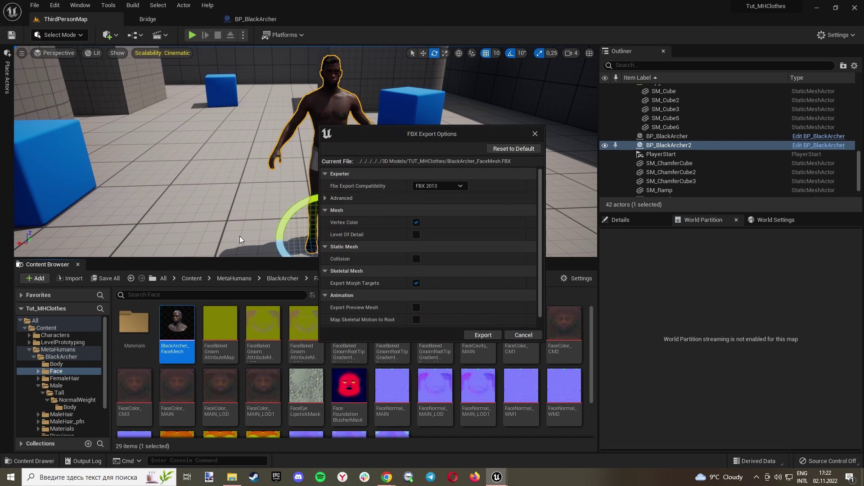
pyautogui.click(476, 336)
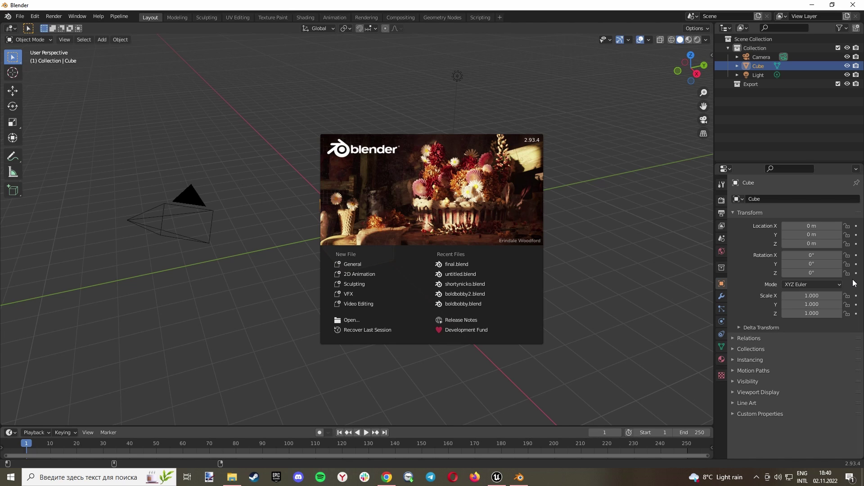
# - In Blender, dismiss the splash screen and delete the default cube, camera and light
pyautogui.click(590, 192)
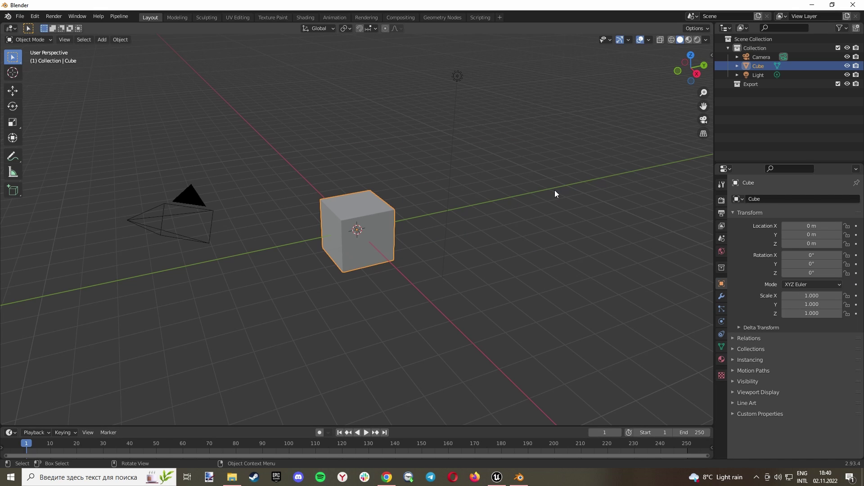
pyautogui.click(766, 58)
pyautogui.keyDown('shift'); pyautogui.click(762, 74); pyautogui.keyUp('shift')
pyautogui.press('Delete')
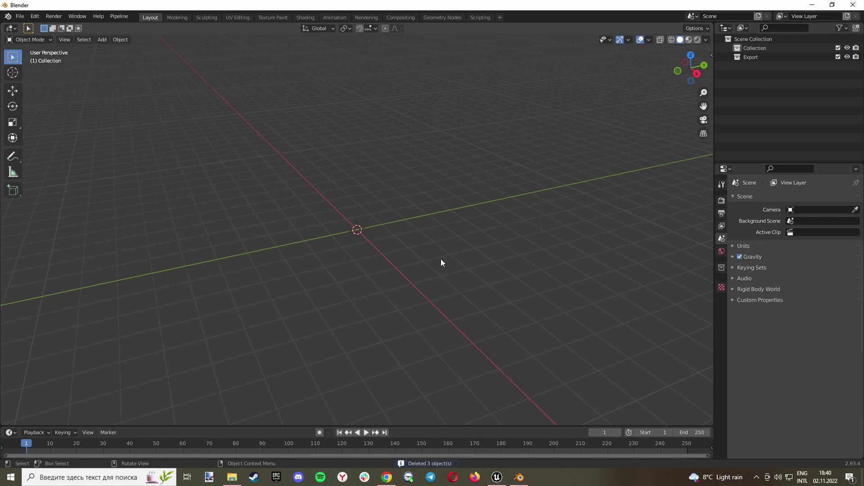
# - Import the knight armor as a glTF 2.0 model from the free_knight_armor_2k folder
pyautogui.moveTo(503, 270); pyautogui.dragTo(478, 266, button='middle')
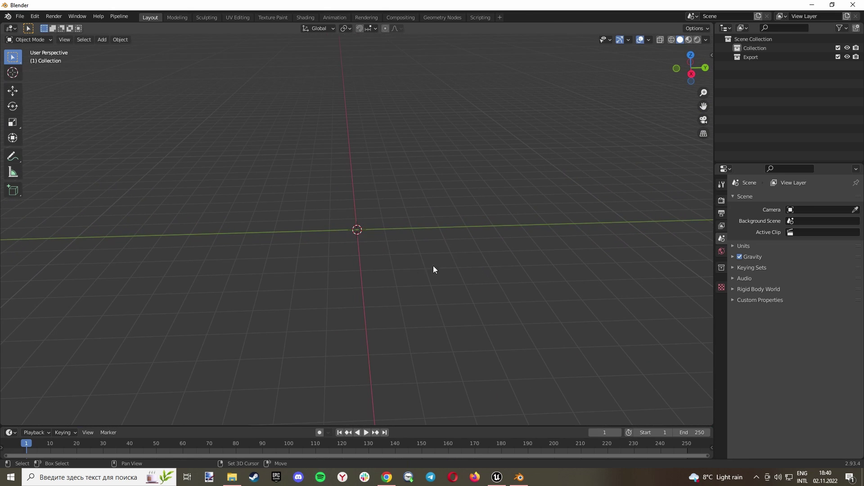
pyautogui.moveTo(438, 269); pyautogui.dragTo(390, 265, button='middle')
pyautogui.click(20, 16)
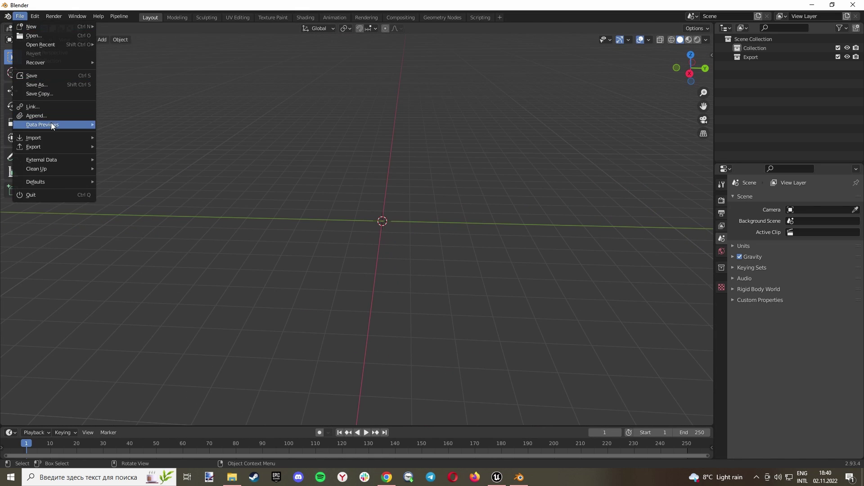
pyautogui.moveTo(51, 138)
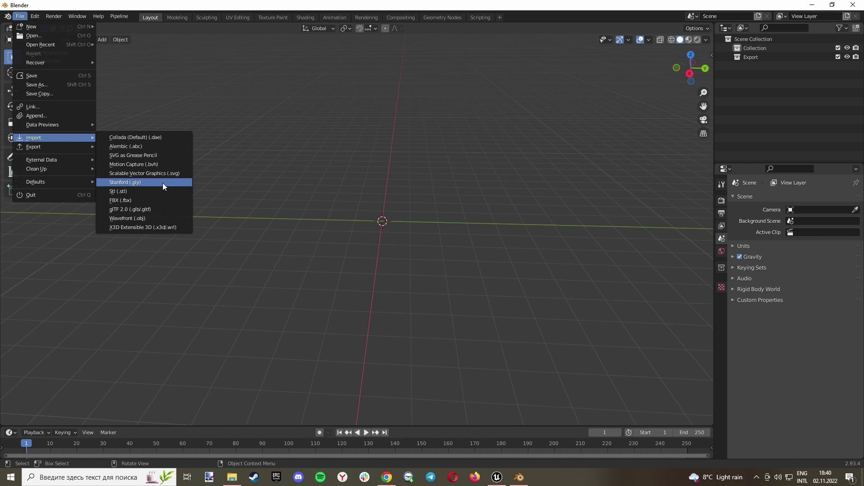
pyautogui.click(132, 210)
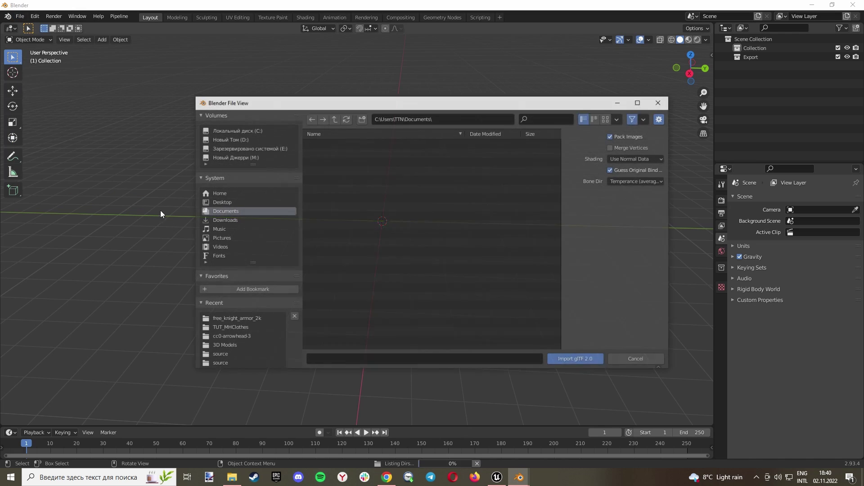
pyautogui.click(236, 320)
pyautogui.doubleClick(328, 153)
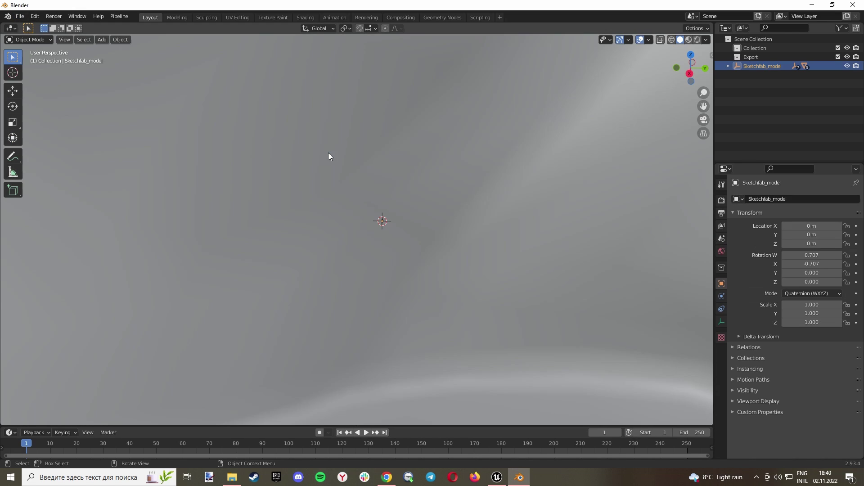
# - Export the armor as 2freeknightarmor2k.fbx to the free_knight_armor_2k folder, limiting the FBX object types to Mesh
pyautogui.scroll(-3, 410, 238)
pyautogui.scroll(-3, 412, 253)
pyautogui.moveTo(352, 242); pyautogui.dragTo(461, 238, button='middle')
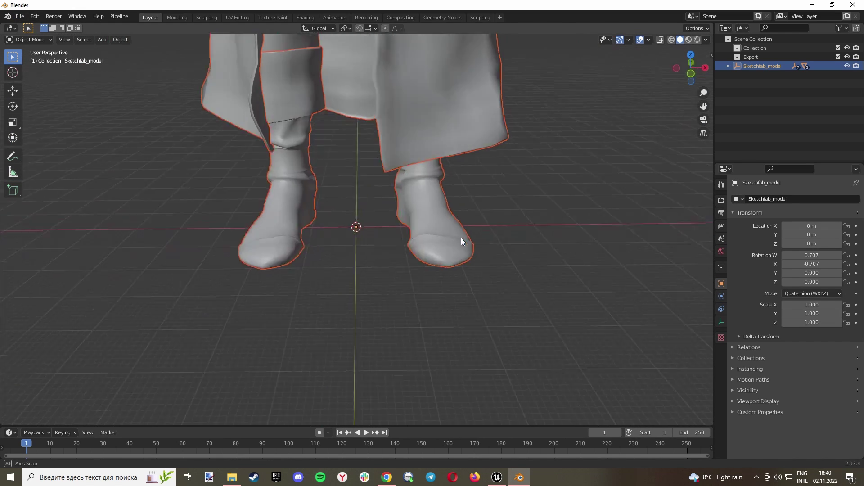
pyautogui.scroll(-4, 415, 214)
pyautogui.keyDown('shift'); pyautogui.moveTo(450, 120); pyautogui.dragTo(450, 241, button='middle'); pyautogui.keyUp('shift')
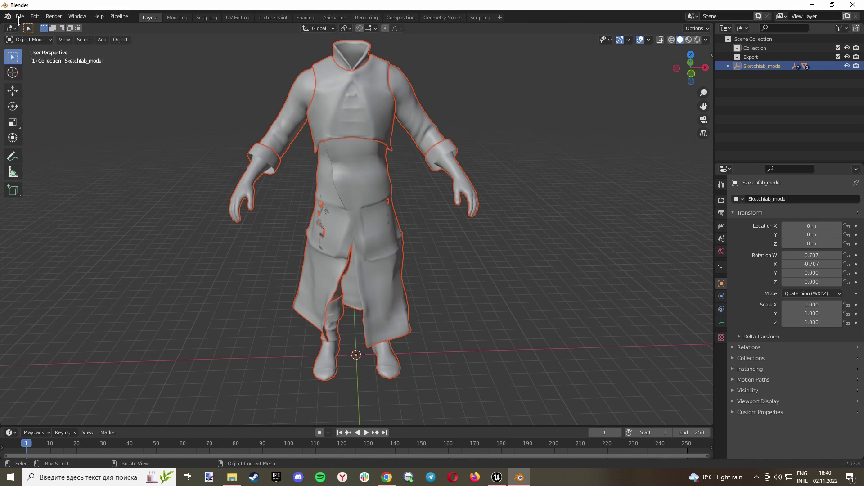
pyautogui.click(20, 17)
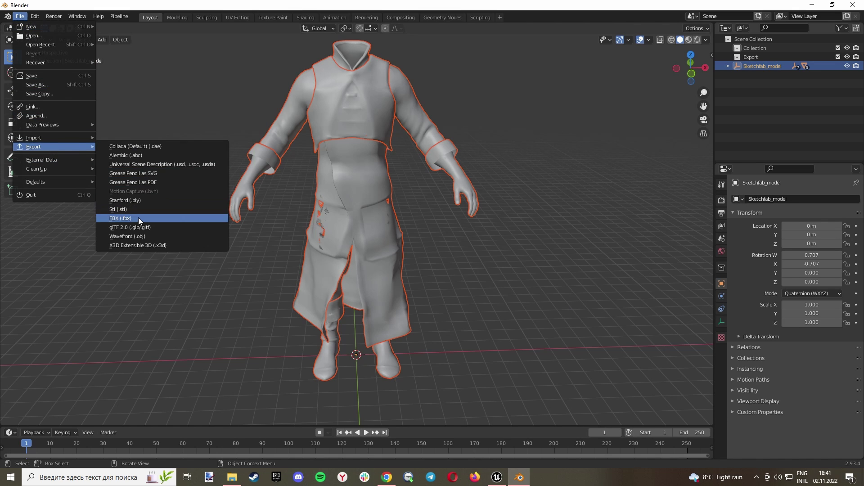
pyautogui.click(138, 218)
pyautogui.click(628, 248)
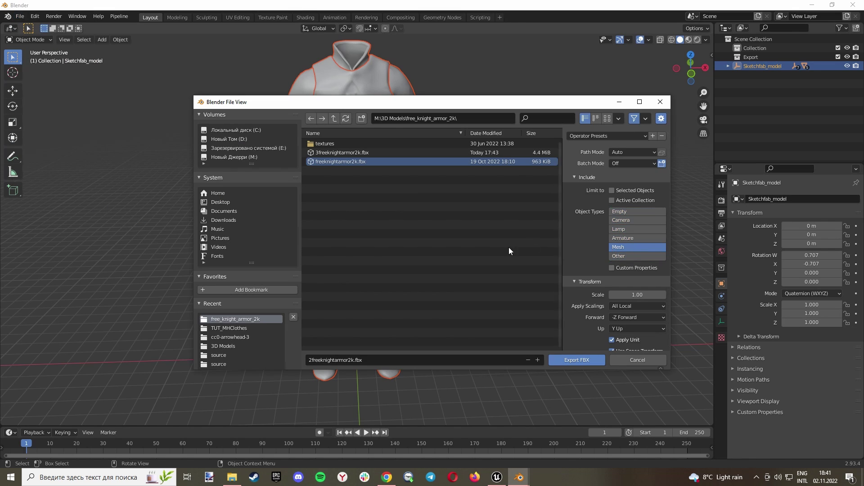
pyautogui.click(578, 359)
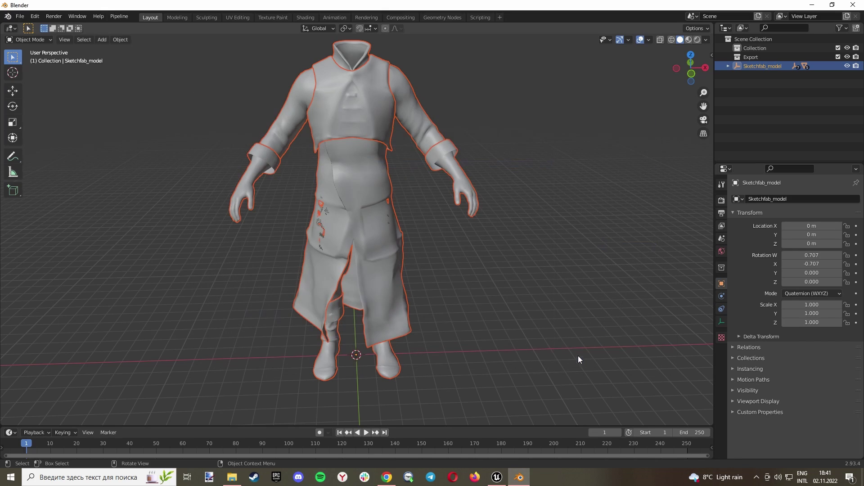
pyautogui.moveTo(578, 355)
pyautogui.mouseDown(button='middle')
pyautogui.moveTo(427, 296)
pyautogui.moveTo(488, 300)
pyautogui.moveTo(447, 290)
pyautogui.moveTo(430, 299)
pyautogui.moveTo(485, 296)
pyautogui.moveTo(479, 300)
pyautogui.mouseUp(button='middle')
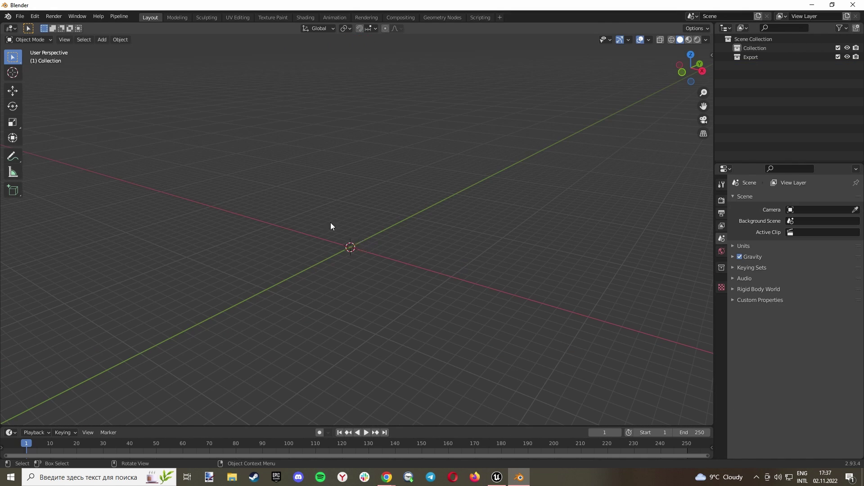
# - Import the m_tal_nrw_body.FBX body mesh from the TUT_MHClothes folder into the empty scene
pyautogui.click(19, 16)
pyautogui.moveTo(43, 141)
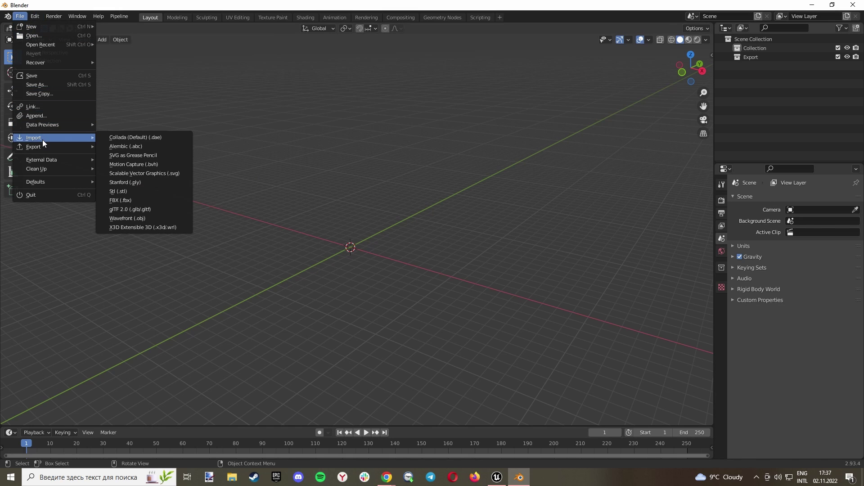
pyautogui.click(136, 200)
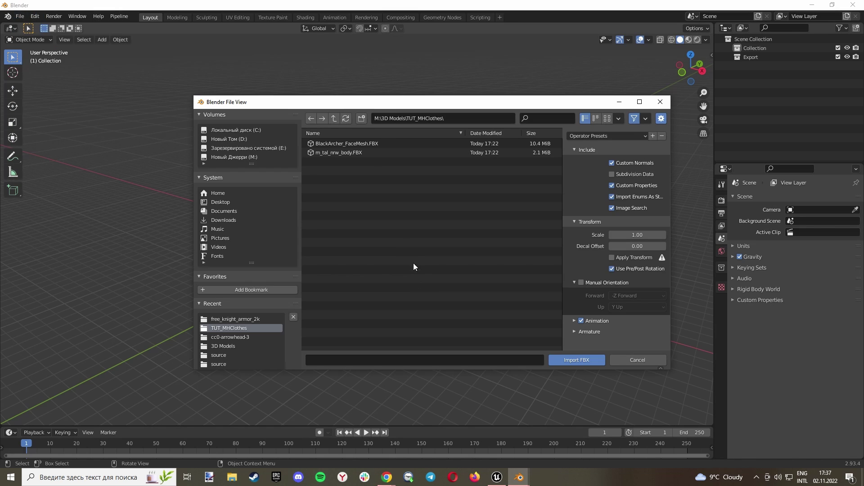
pyautogui.click(352, 153)
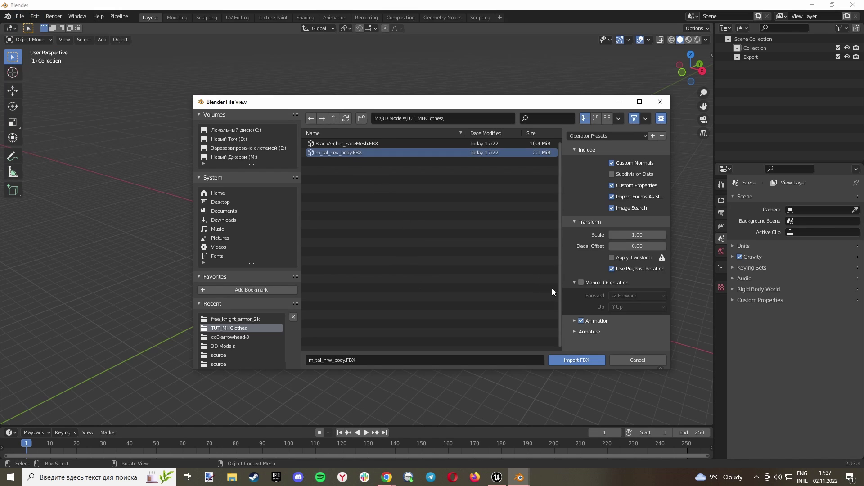
pyautogui.click(595, 360)
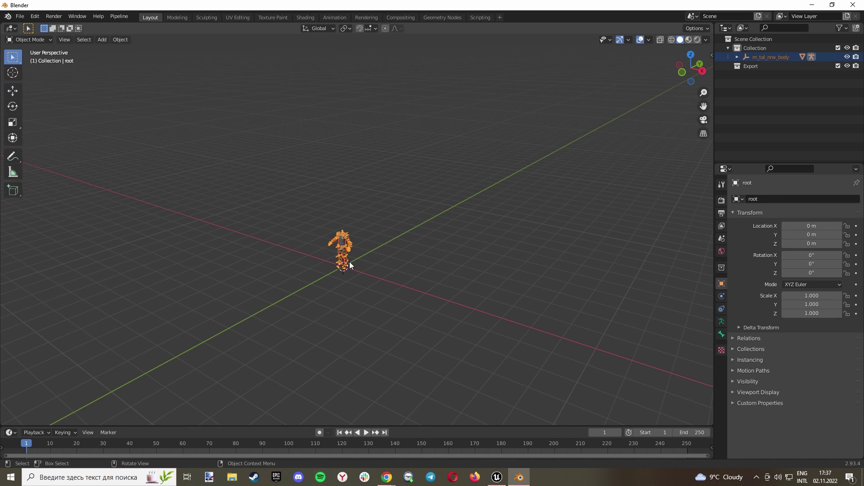
# - Import BlackArcher_FaceMesh.FBX from the TUT_MHClothes folder into the scene with the body
pyautogui.moveTo(349, 263); pyautogui.dragTo(368, 273, button='middle')
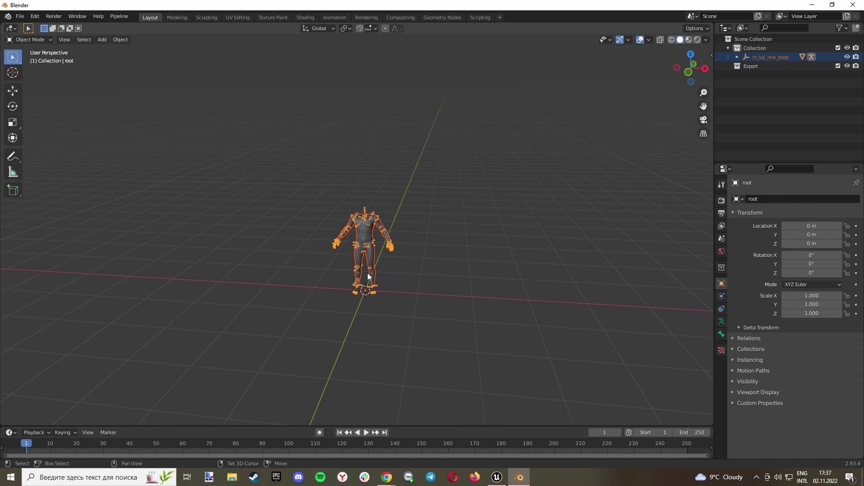
pyautogui.click(19, 15)
pyautogui.moveTo(52, 137)
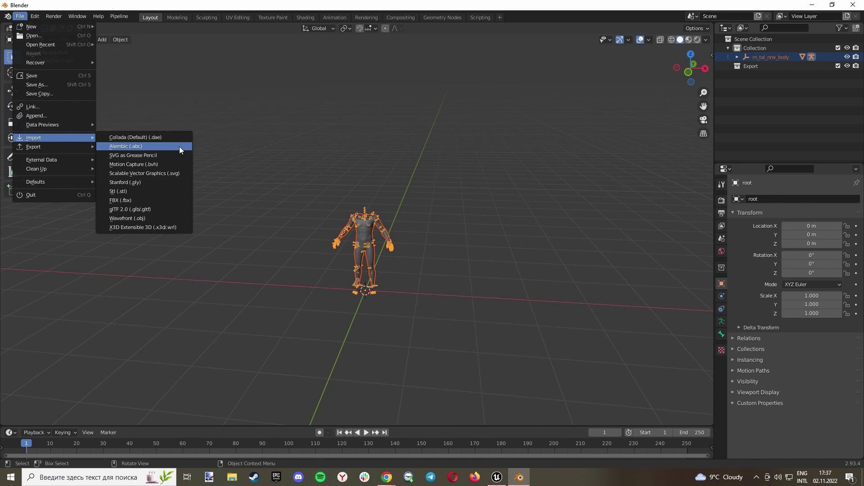
pyautogui.click(150, 200)
pyautogui.doubleClick(335, 141)
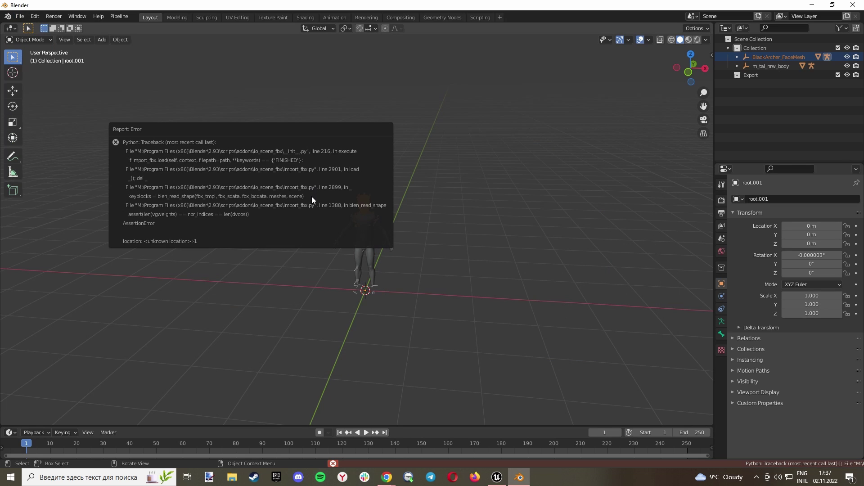
# - Clear the parent of the BlackArcher_FaceMesh.001 mesh while keeping its transformation
pyautogui.scroll(9, 335, 196)
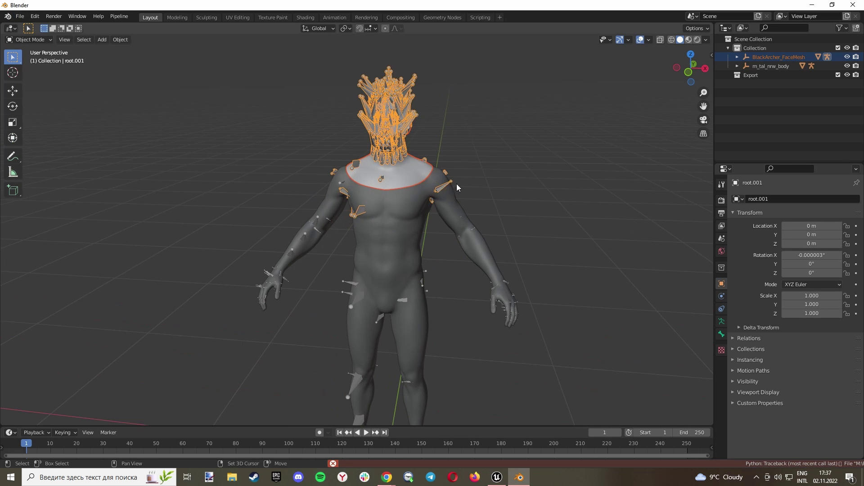
pyautogui.keyDown('shift'); pyautogui.moveTo(377, 187); pyautogui.dragTo(523, 195, button='middle'); pyautogui.keyUp('shift')
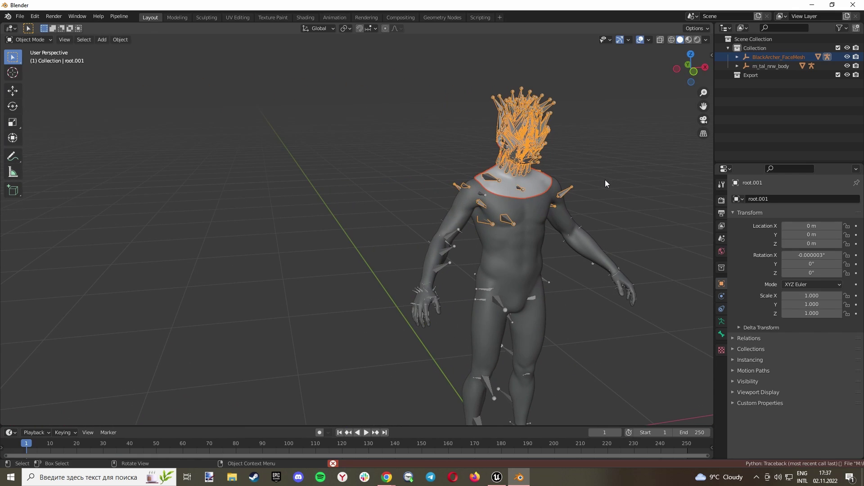
pyautogui.keyDown('shift'); pyautogui.moveTo(605, 180); pyautogui.dragTo(442, 196, button='middle'); pyautogui.keyUp('shift')
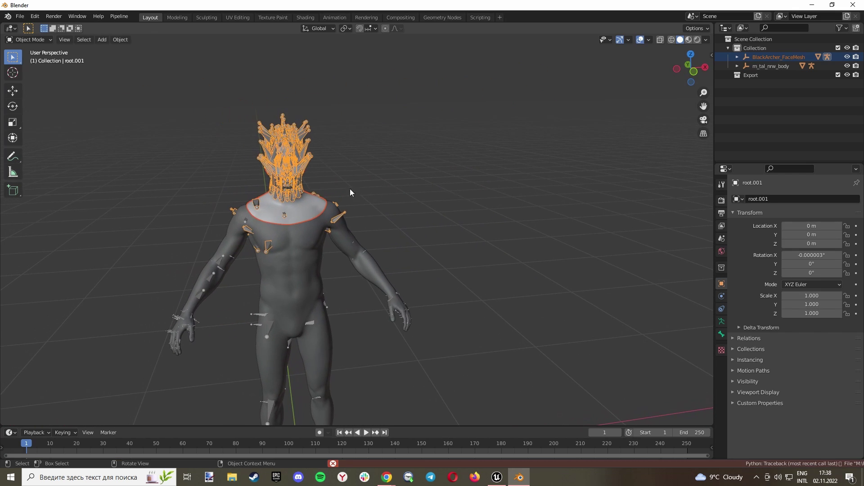
pyautogui.click(766, 58)
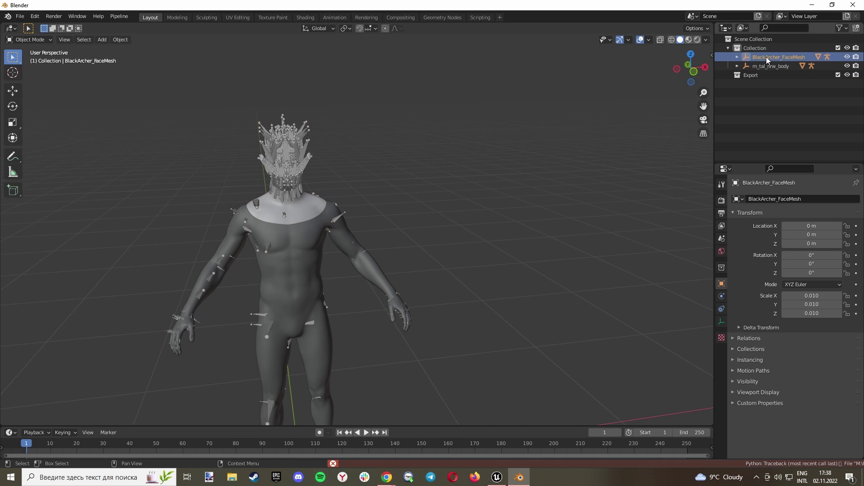
pyautogui.click(736, 57)
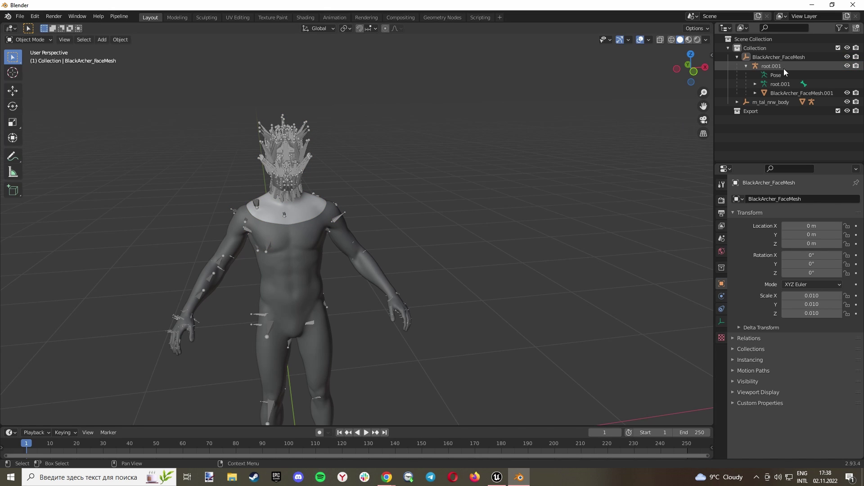
pyautogui.click(785, 94)
pyautogui.moveTo(394, 142); pyautogui.dragTo(650, 135, button='middle')
pyautogui.scroll(3, 431, 176)
pyautogui.hotkey('alt', 'p')
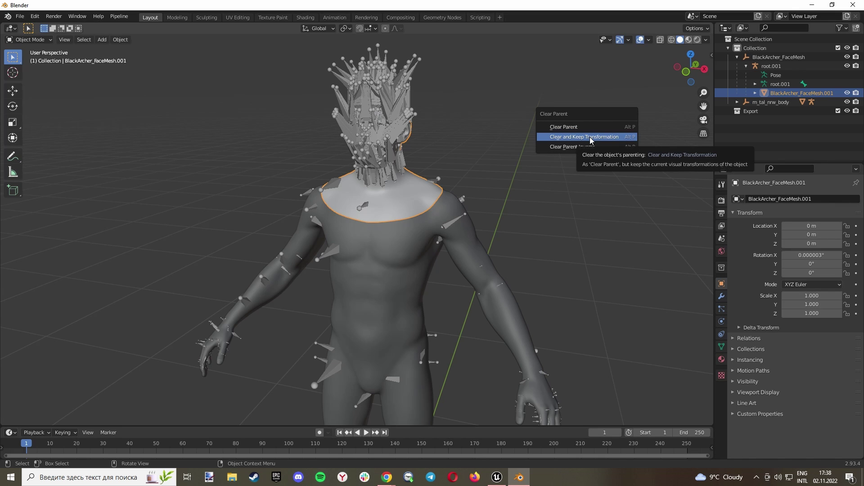
pyautogui.click(590, 137)
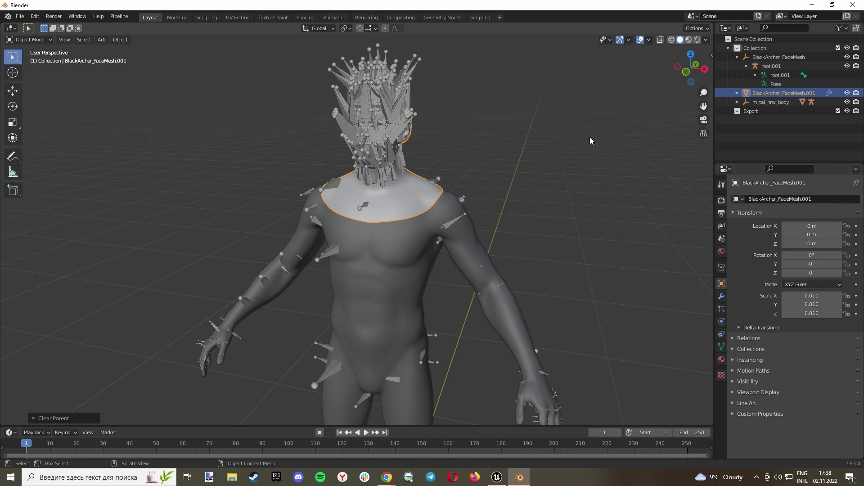
# - Delete the BlackArcher_FaceMesh empty together with its remaining hierarchy, including the root.001 armature
pyautogui.click(763, 56)
pyautogui.rightClick(763, 56)
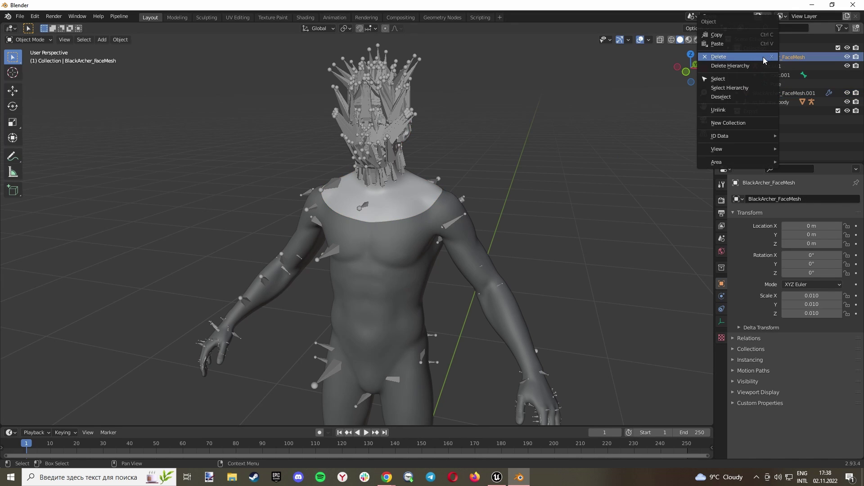
pyautogui.click(744, 66)
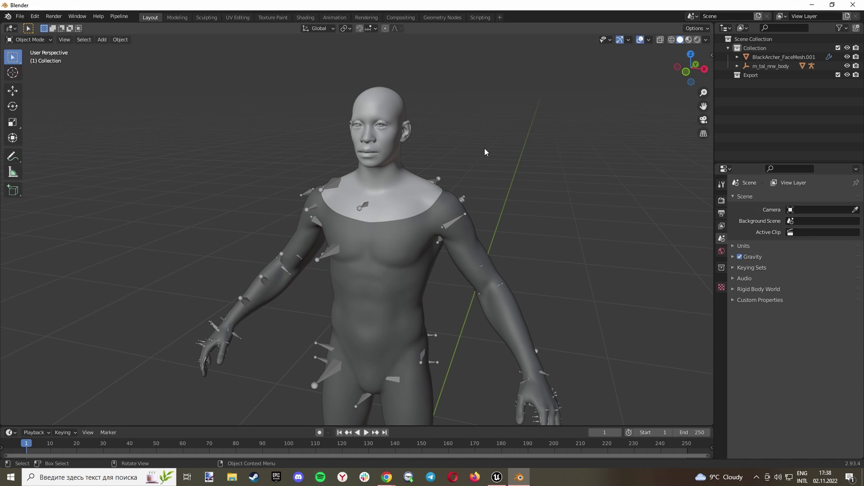
# - Import the armor from 2freeknightarmor2k.fbx in the free_knight_armor_2k folder
pyautogui.click(20, 16)
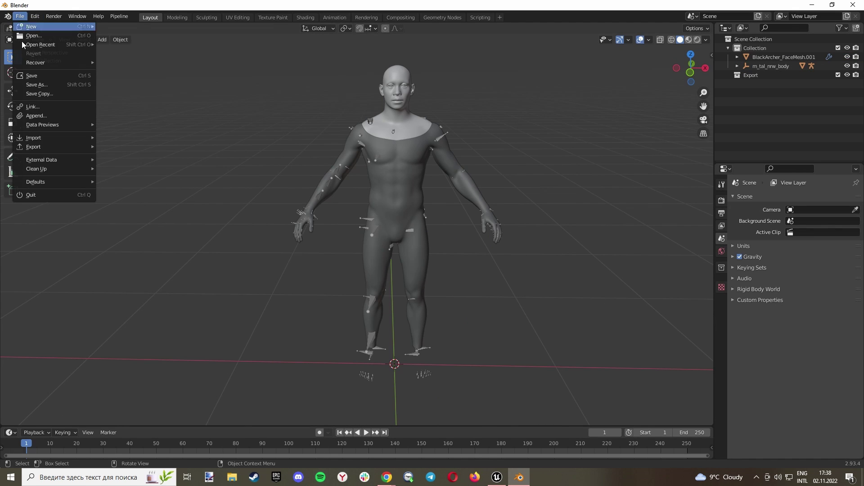
pyautogui.moveTo(45, 138)
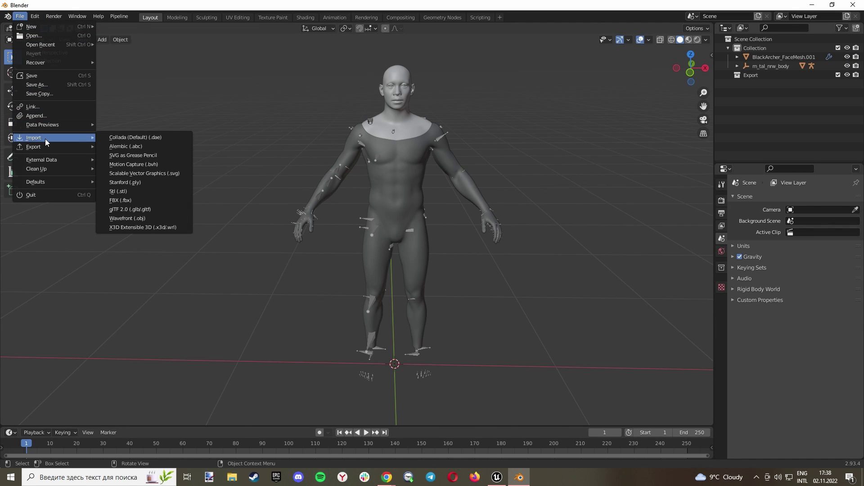
pyautogui.click(130, 200)
pyautogui.click(361, 153)
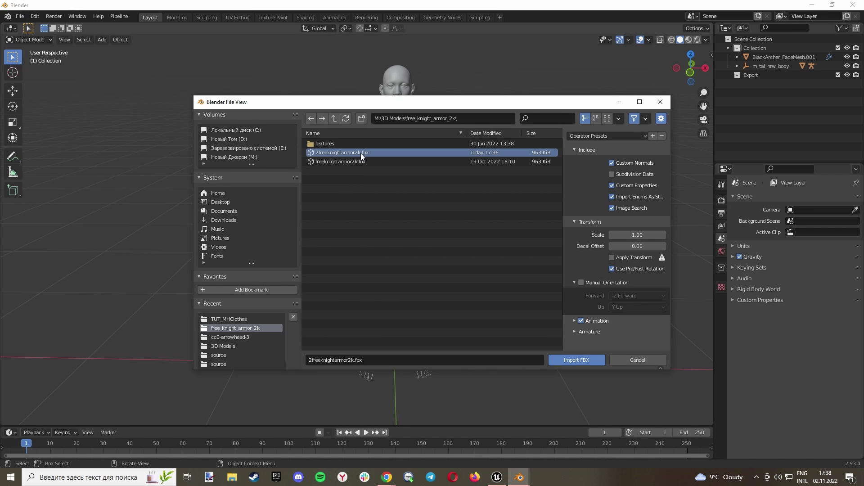
pyautogui.click(589, 364)
# - Join the armor meshes defaultMaterial through defaultMaterial.004 into one object, keeping defaultMaterial.004 as the active one
pyautogui.scroll(-5, 503, 246)
pyautogui.press('KP_Decimal')
pyautogui.scroll(-4, 502, 247)
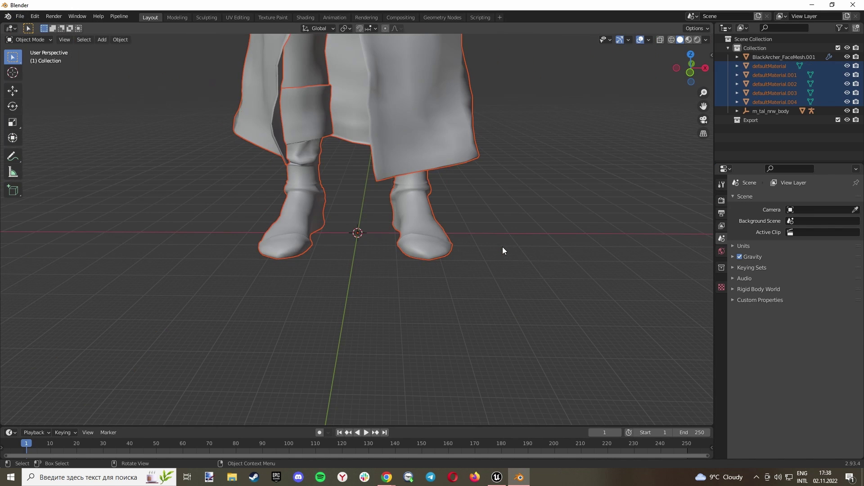
pyautogui.keyDown('shift'); pyautogui.moveTo(422, 108); pyautogui.dragTo(431, 201, button='middle'); pyautogui.keyUp('shift')
pyautogui.click(781, 101)
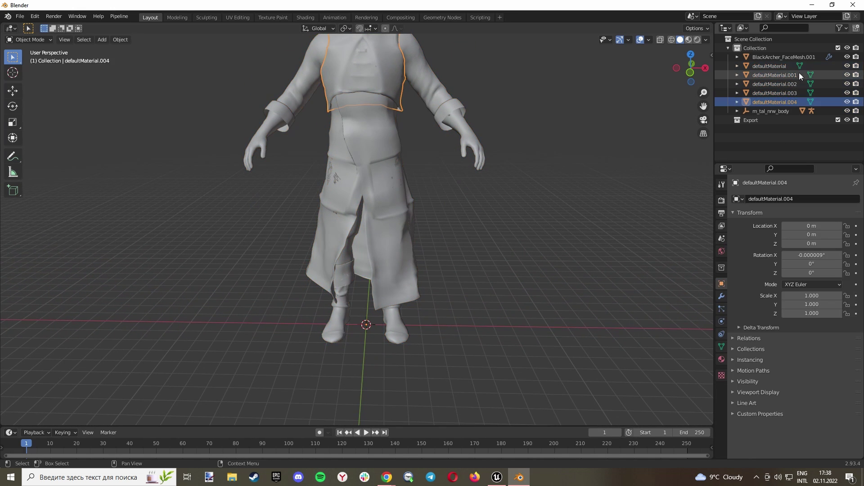
pyautogui.keyDown('shift'); pyautogui.click(777, 67); pyautogui.keyUp('shift')
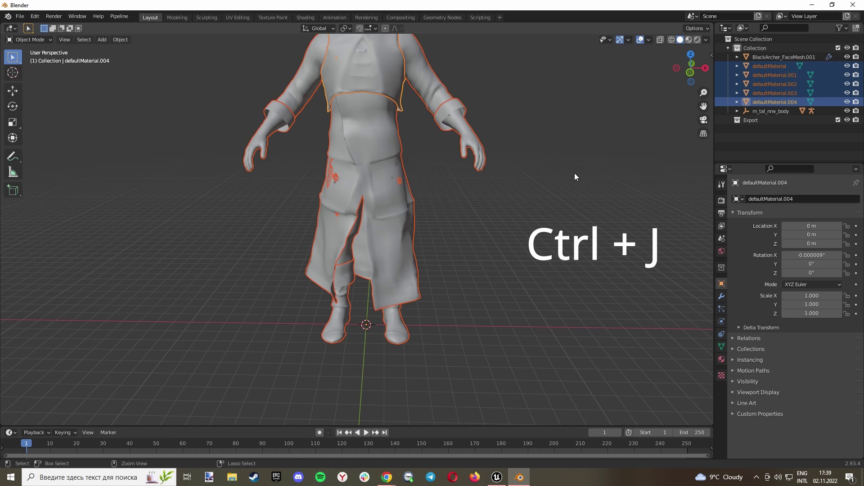
pyautogui.hotkey('ctrl', 'j')
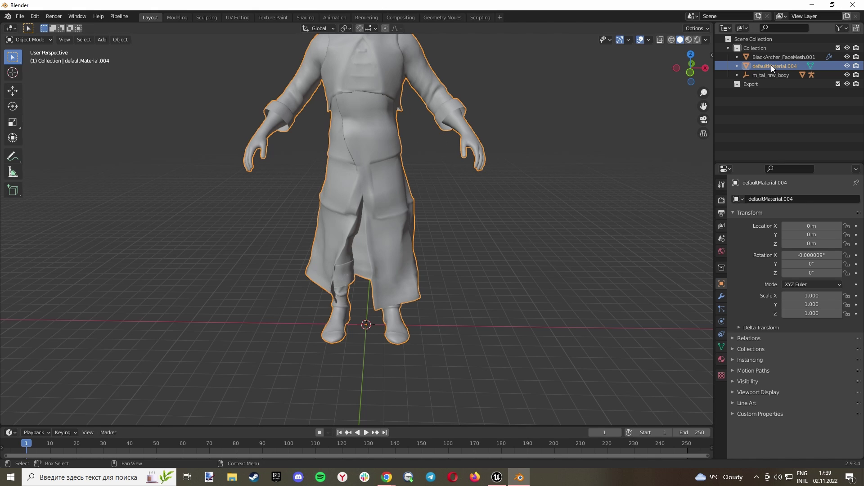
# - Scale the joined armor down uniformly to about 0.010 so it matches the size of the MetaHuman body
pyautogui.scroll(4, 371, 345)
pyautogui.keyDown('shift'); pyautogui.moveTo(371, 345); pyautogui.dragTo(360, 236, button='middle'); pyautogui.keyUp('shift')
pyautogui.scroll(4, 360, 236)
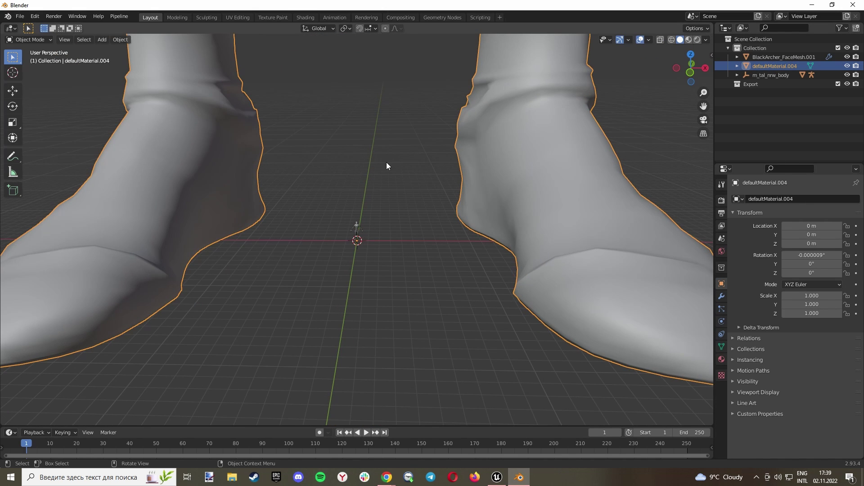
pyautogui.press('s')
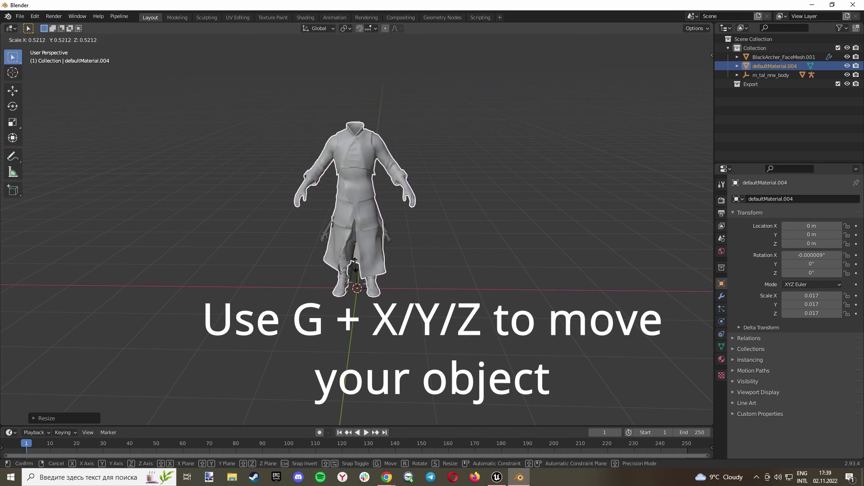
pyautogui.click(352, 279)
pyautogui.scroll(6, 353, 277)
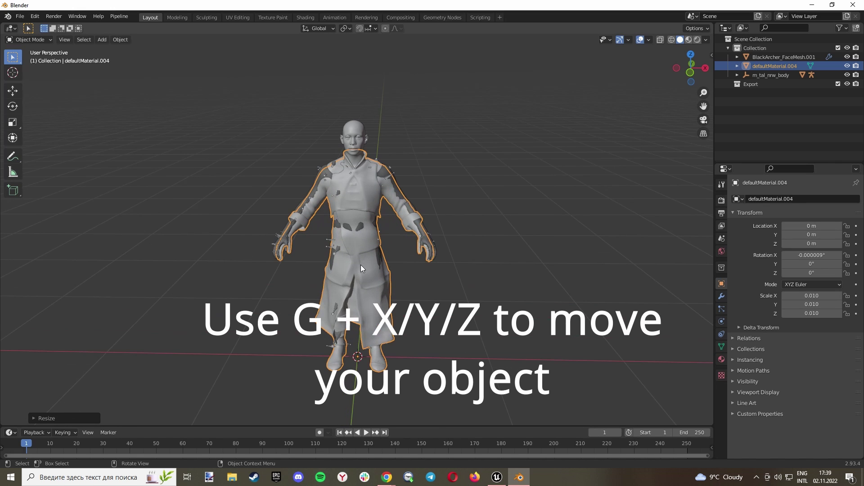
pyautogui.moveTo(404, 188)
pyautogui.mouseDown(button='middle')
pyautogui.moveTo(303, 185)
pyautogui.moveTo(388, 185)
pyautogui.mouseUp(button='middle')
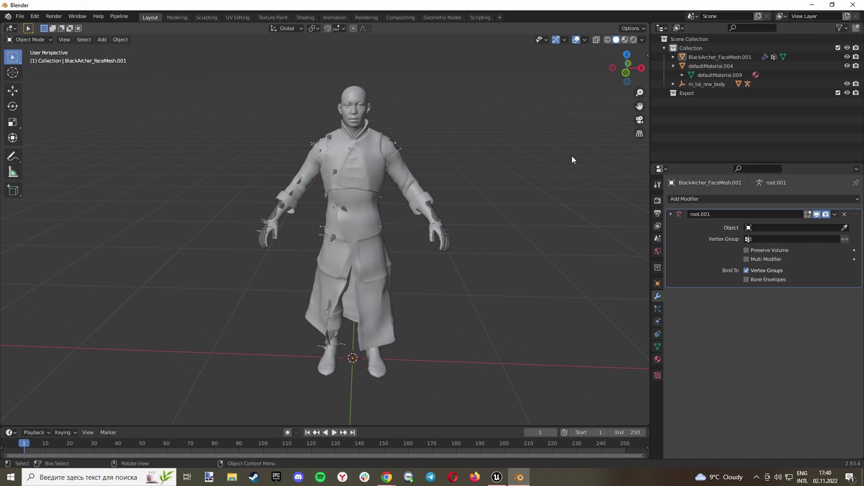
# - Add a Data Transfer modifier to the defaultMaterial.004 armor with Vertex Data enabled for Vertex Groups
pyautogui.click(722, 68)
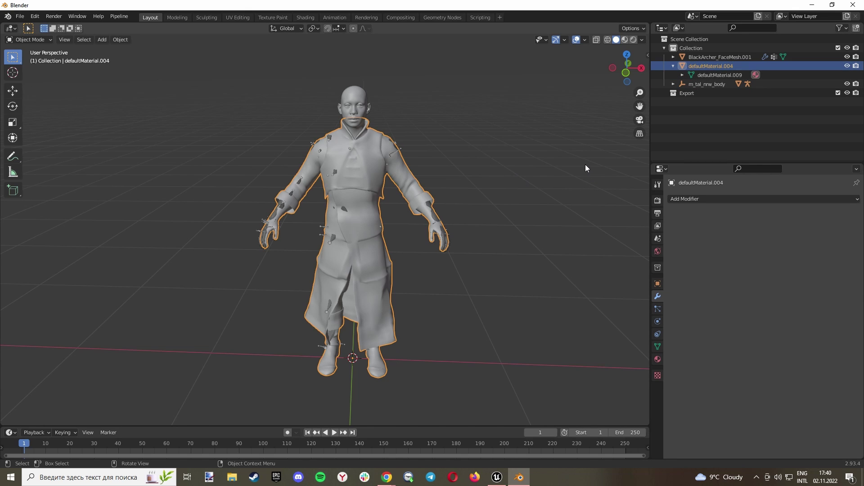
pyautogui.click(709, 202)
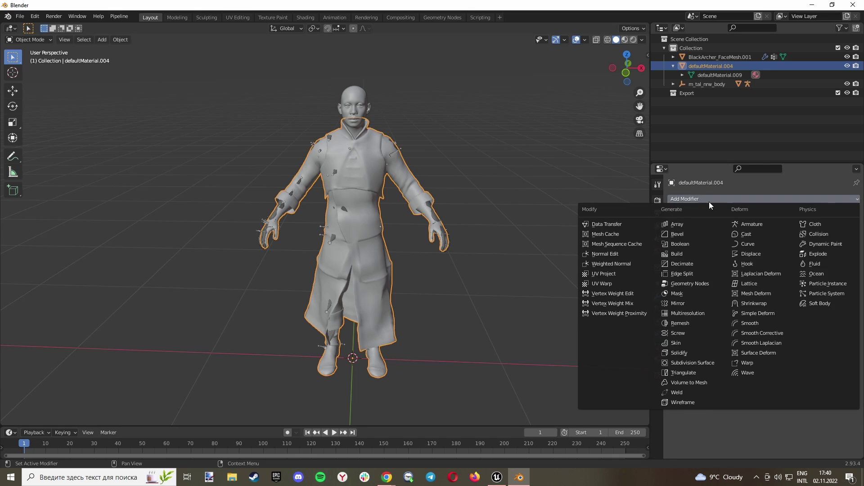
pyautogui.click(616, 224)
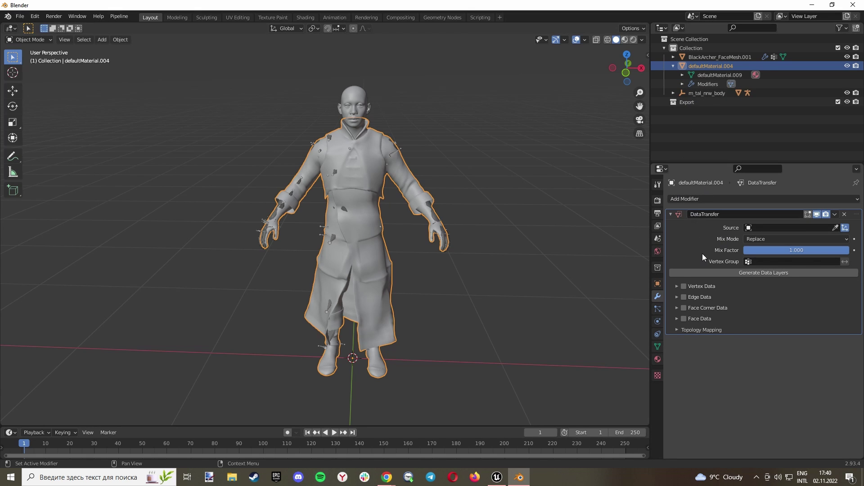
pyautogui.click(684, 286)
pyautogui.click(676, 286)
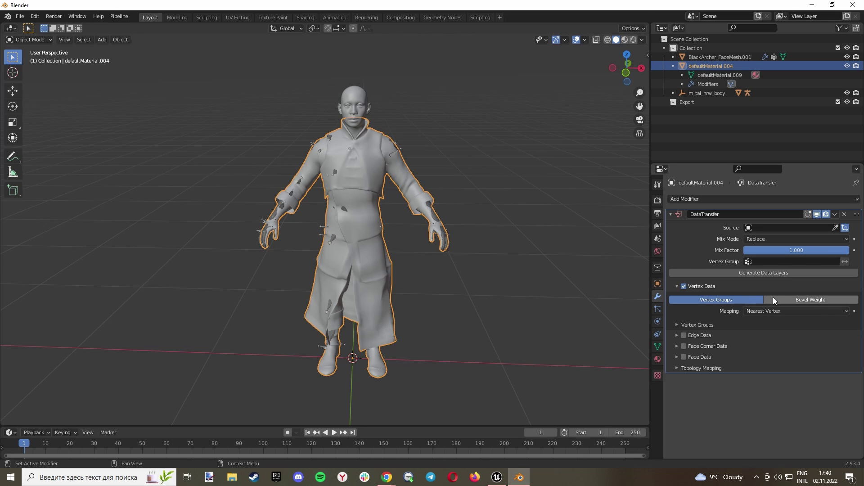
# - Set the Data Transfer source to m_tal_nrw_body.001 and generate the data layers on the armor
pyautogui.click(781, 228)
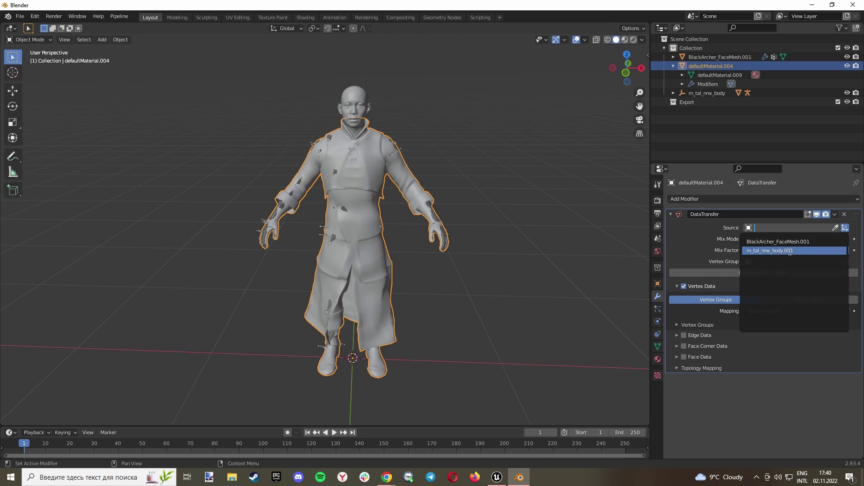
pyautogui.click(785, 252)
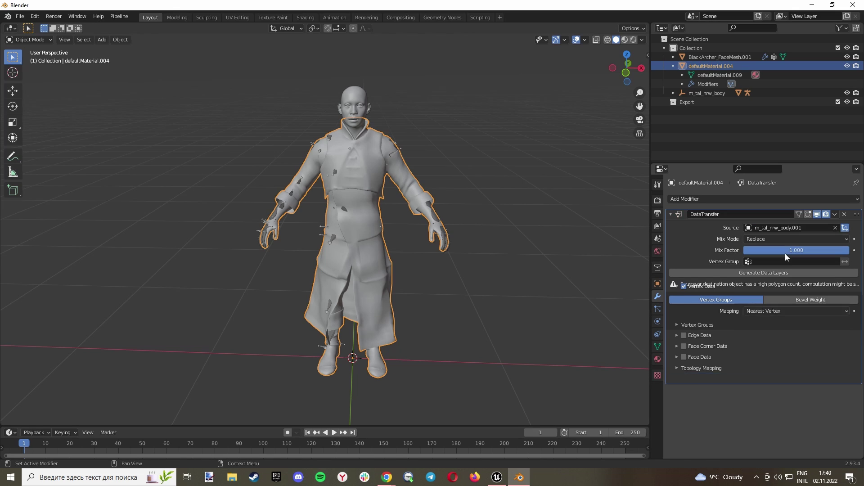
pyautogui.click(763, 272)
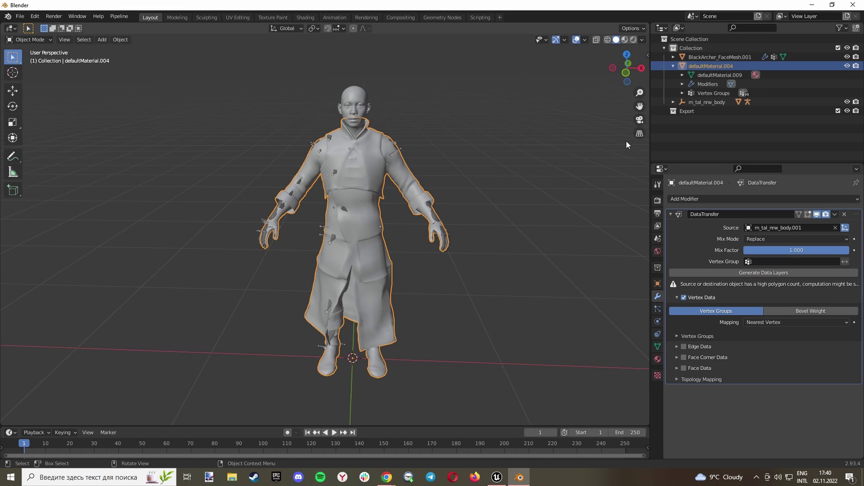
# - Select the root armature inside m_tal_nrw_body and switch it to Pose Mode
pyautogui.click(686, 102)
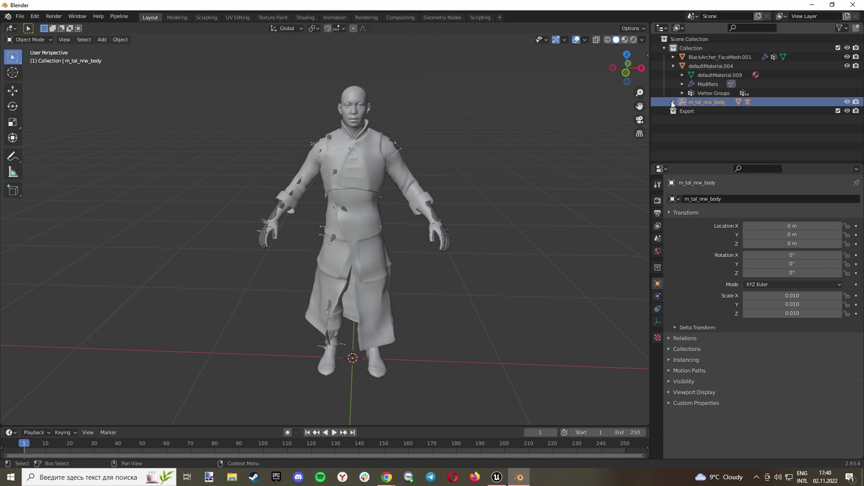
pyautogui.click(673, 103)
pyautogui.click(679, 111)
pyautogui.click(682, 110)
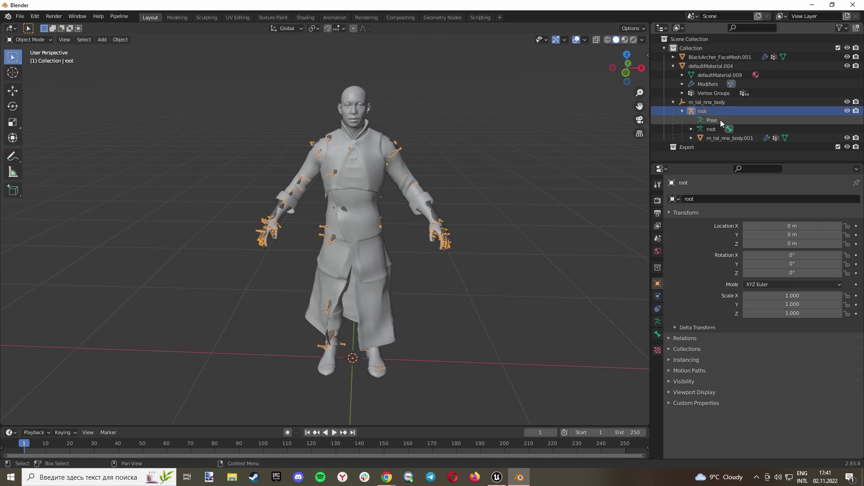
pyautogui.click(720, 120)
pyautogui.click(43, 40)
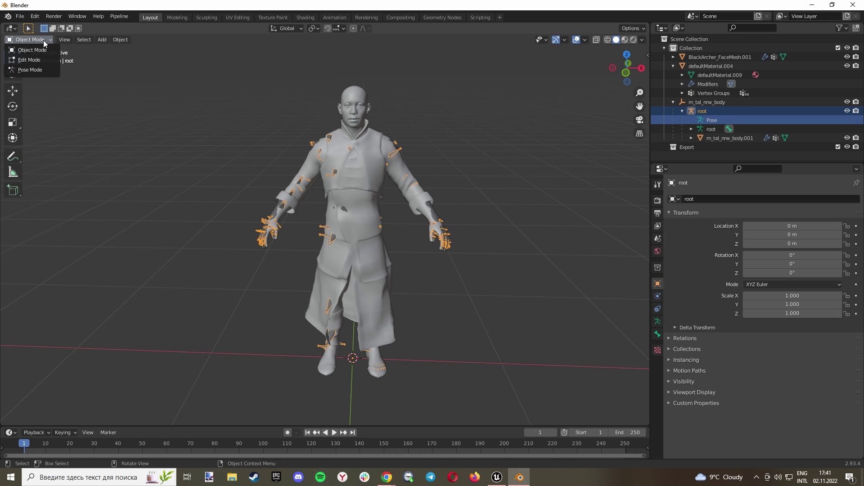
pyautogui.click(30, 70)
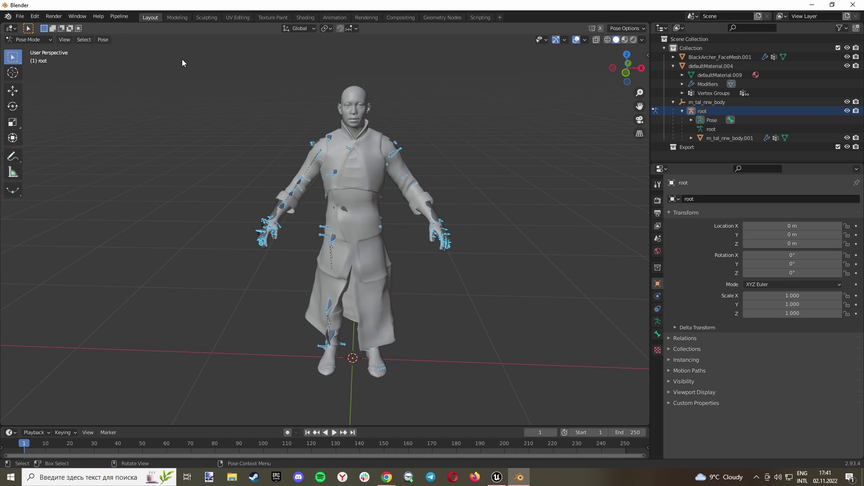
# - Select all bones of the root armature and apply their current pose with Apply Selected as Rest Pose
pyautogui.moveTo(179, 59); pyautogui.dragTo(548, 400)
pyautogui.moveTo(514, 296)
pyautogui.mouseDown(button='middle')
pyautogui.moveTo(413, 285)
pyautogui.moveTo(519, 290)
pyautogui.mouseUp(button='middle')
pyautogui.click(102, 40)
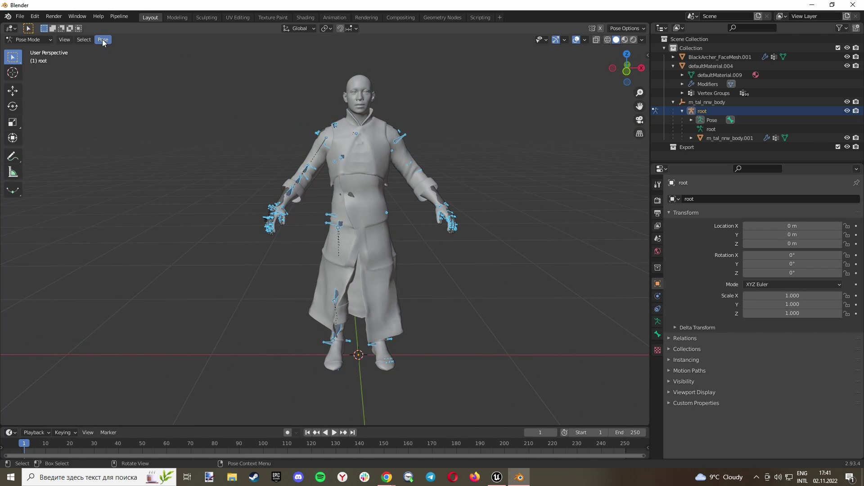
pyautogui.moveTo(120, 71)
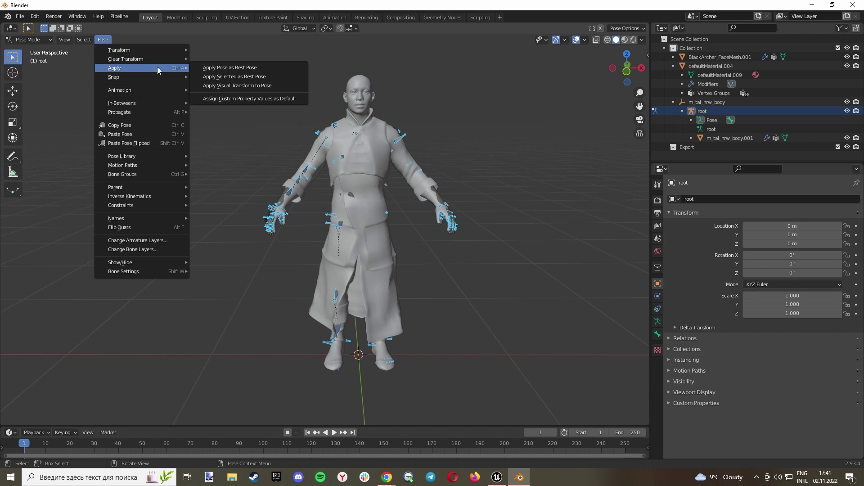
pyautogui.click(215, 77)
pyautogui.moveTo(212, 81); pyautogui.dragTo(703, 107, button='middle')
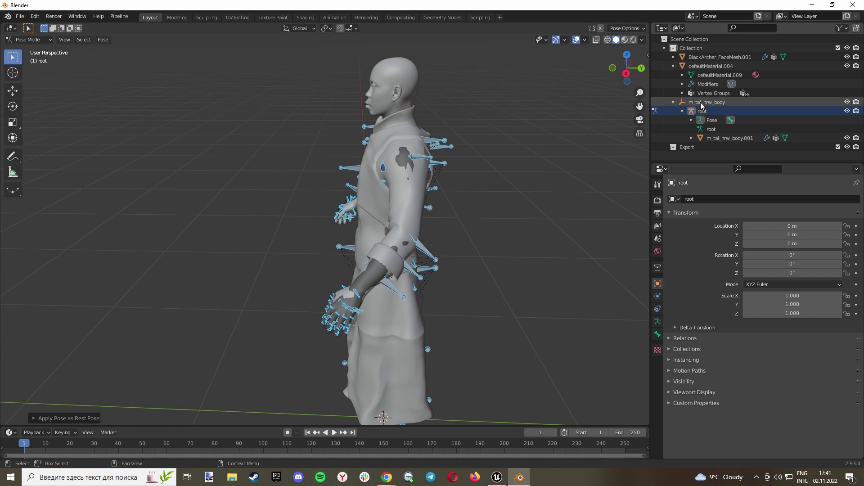
# - Leave Pose Mode and return the root armature to Object Mode
pyautogui.click(709, 66)
pyautogui.click(708, 85)
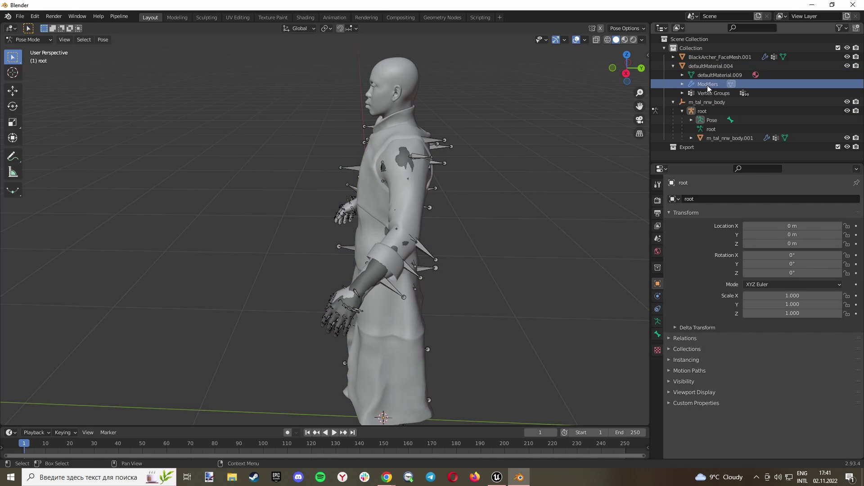
pyautogui.click(36, 41)
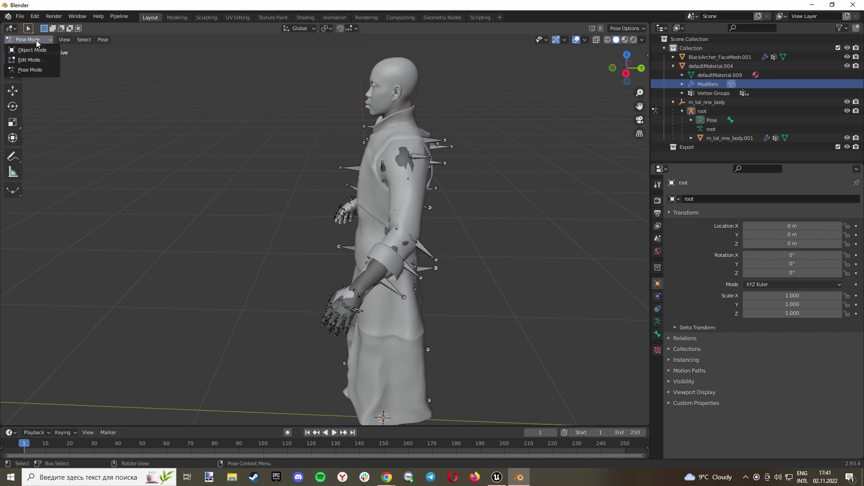
pyautogui.click(32, 50)
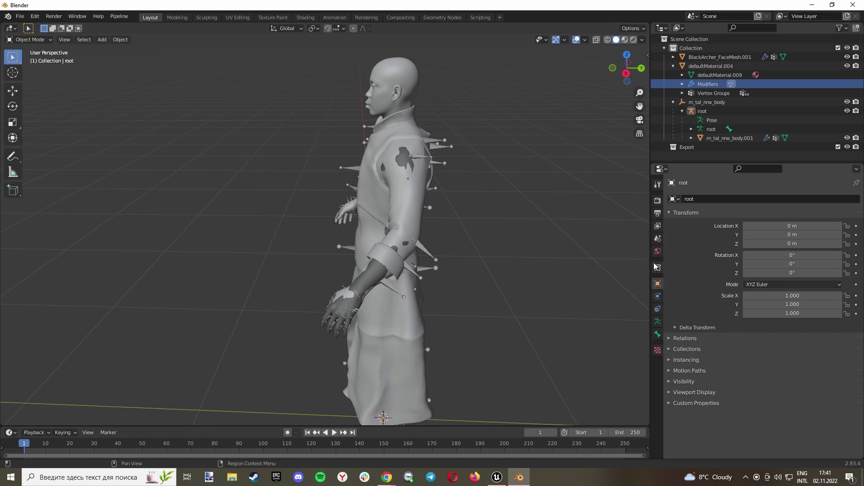
# - Add an Armature modifier to defaultMaterial.004 with root as its object, and parent the armor to the root armature
pyautogui.click(709, 67)
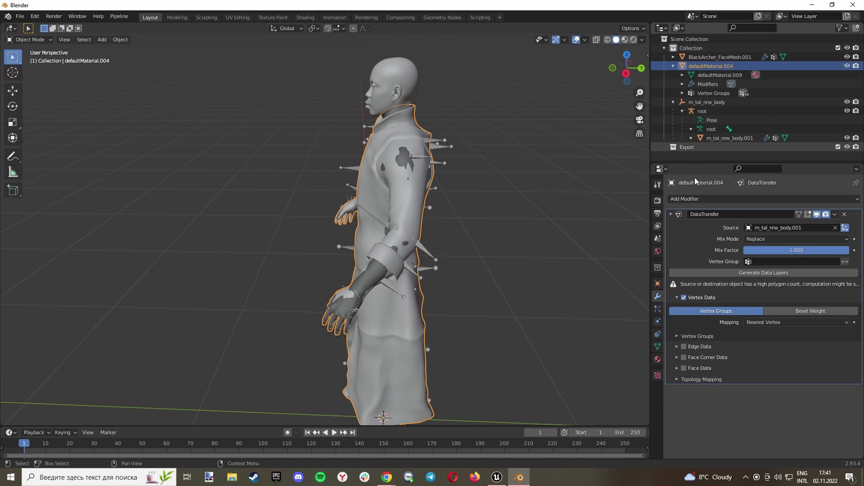
pyautogui.click(720, 199)
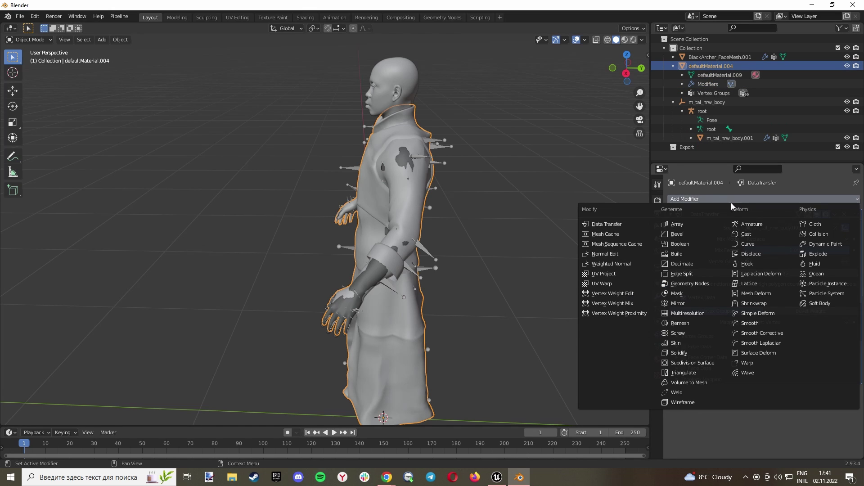
pyautogui.click(760, 225)
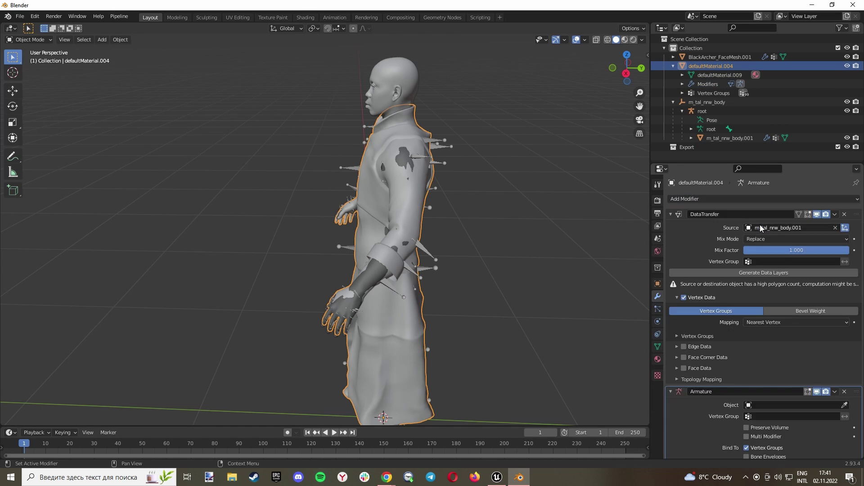
pyautogui.scroll(-1, 752, 381)
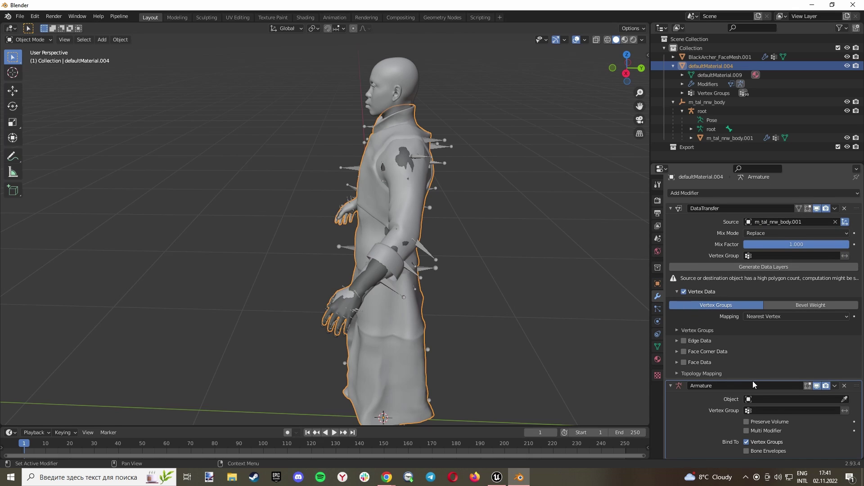
pyautogui.click(776, 400)
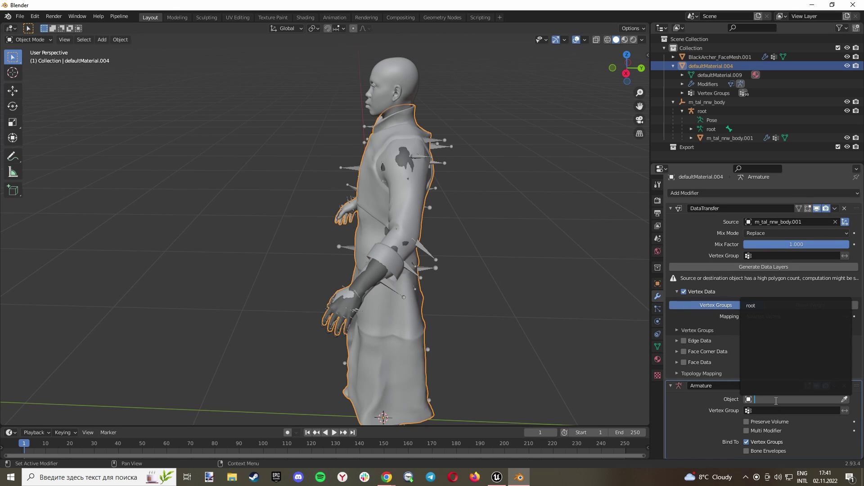
pyautogui.click(757, 305)
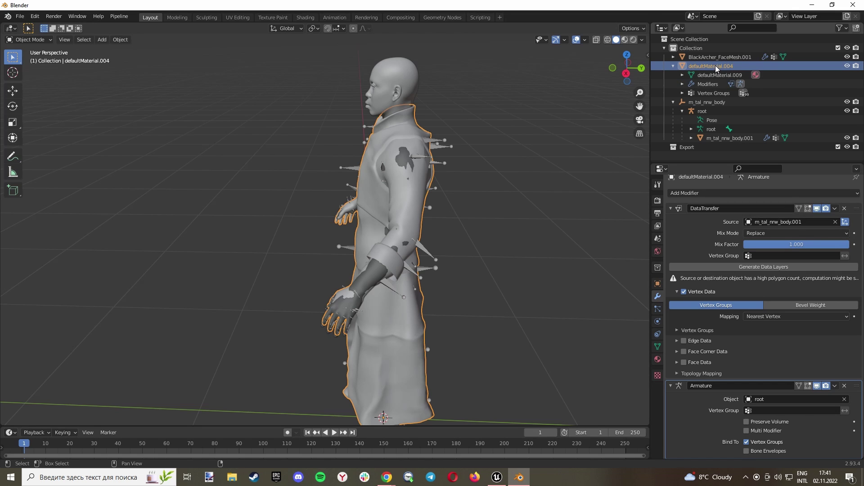
pyautogui.moveTo(716, 66); pyautogui.dragTo(712, 109)
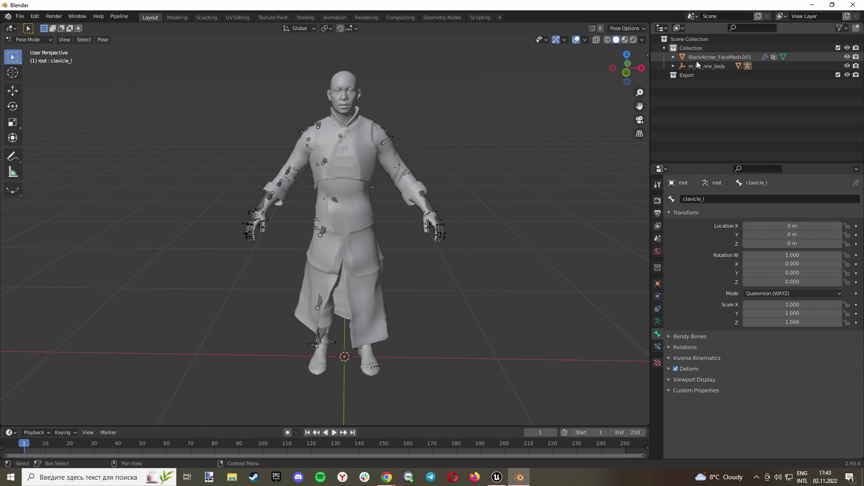
# - Delete the BlackArcher_FaceMesh.001 head mesh together with its hierarchy
pyautogui.click(707, 55)
pyautogui.click(674, 57)
pyautogui.rightClick(714, 55)
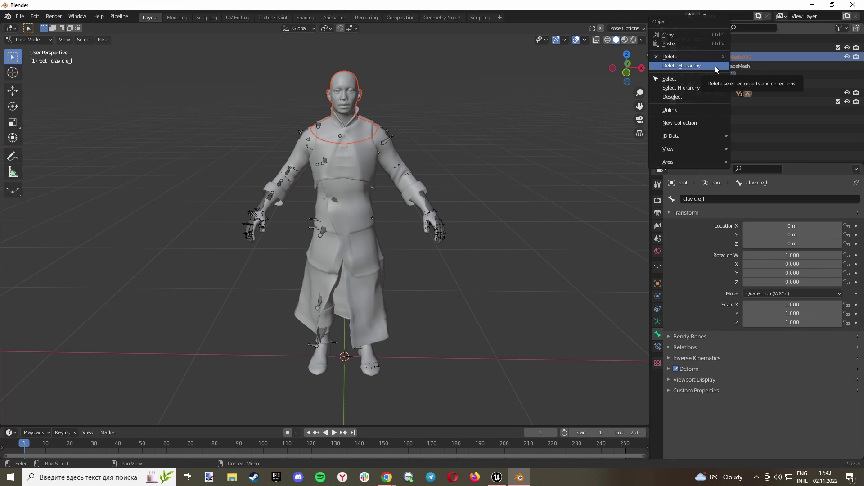
pyautogui.click(715, 66)
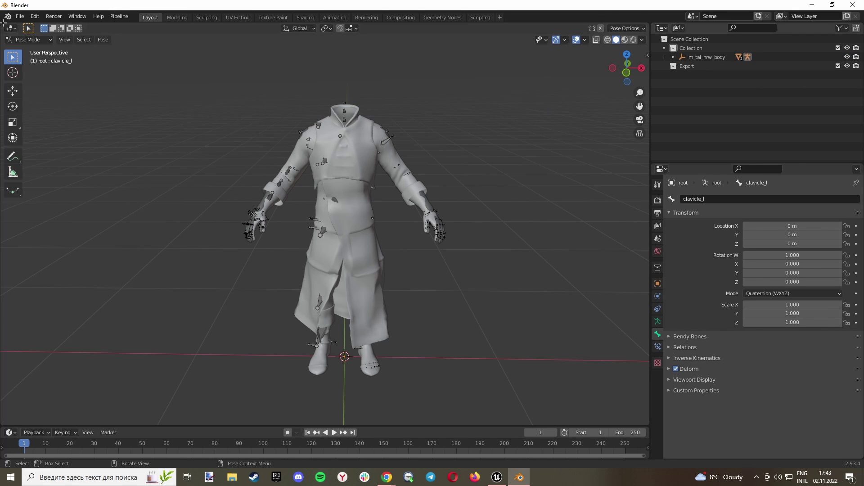
# - Export the Armature and Mesh object types as 3freeknightarmor2k.fbx in the free_knight_armor_2k folder
pyautogui.click(20, 18)
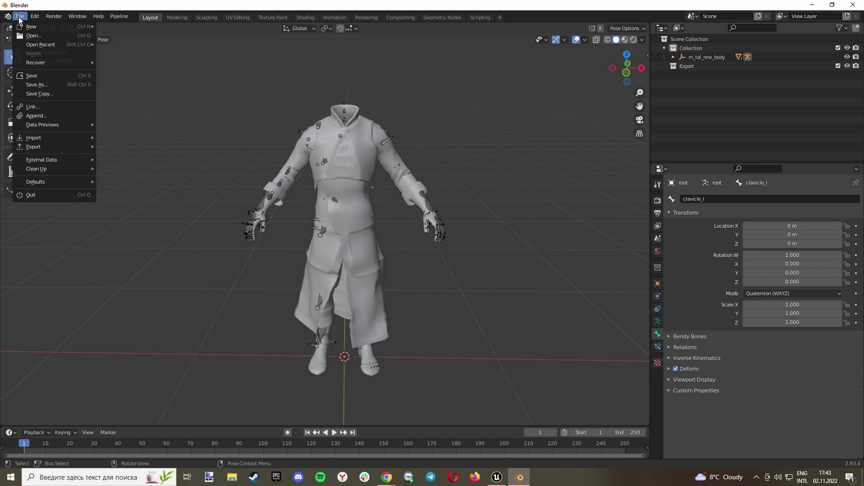
pyautogui.moveTo(46, 147)
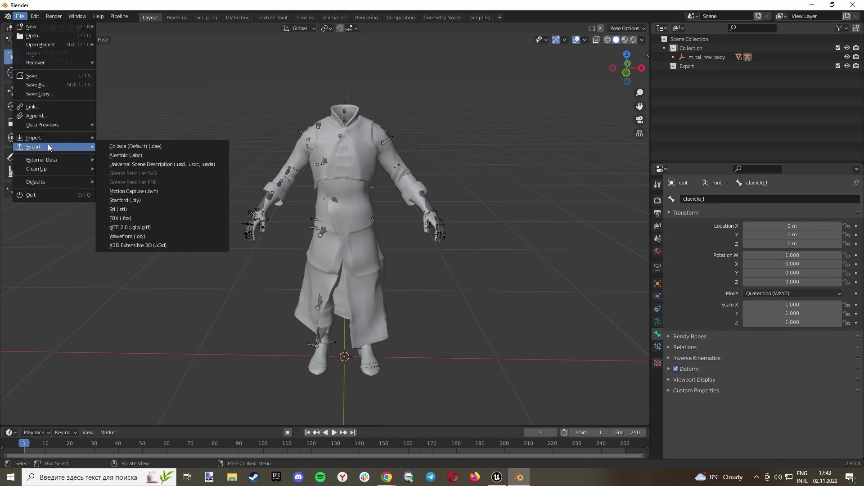
pyautogui.click(157, 218)
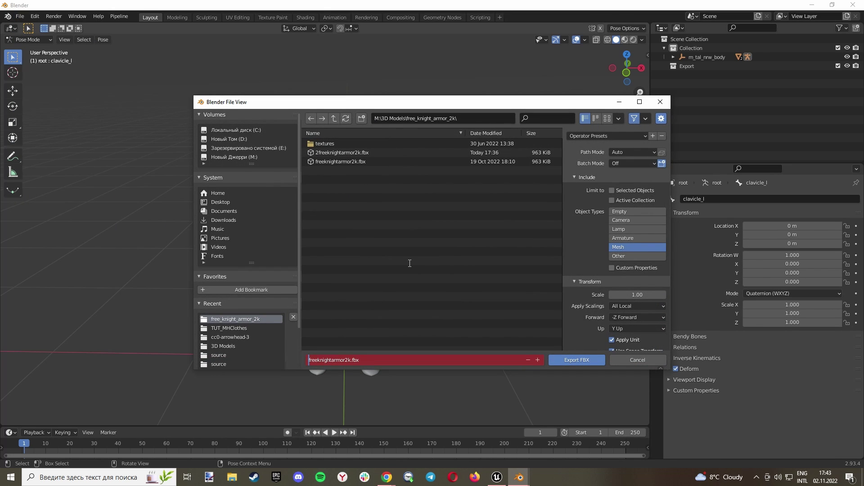
pyautogui.write('3')
pyautogui.press('Return')
pyautogui.keyDown('shift'); pyautogui.click(633, 239); pyautogui.keyUp('shift')
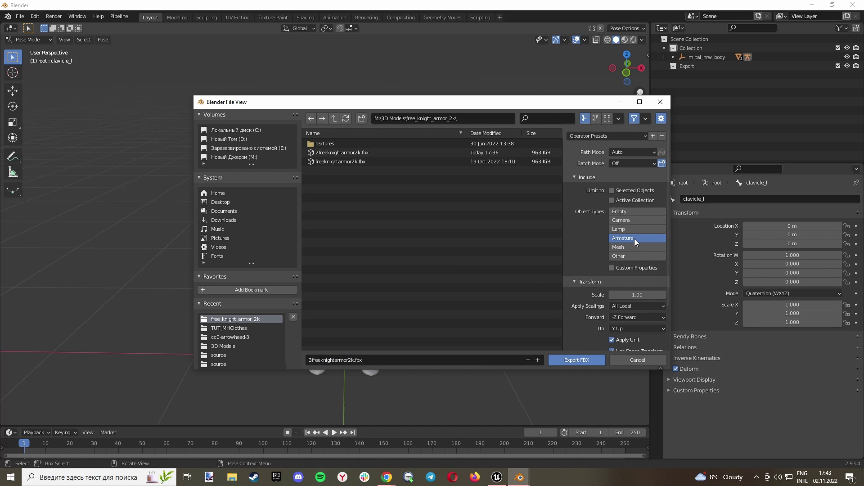
pyautogui.click(569, 361)
# - Switch to Unreal Engine, create and open a TUT_MH content folder, and choose 3freeknightarmor2k.fbx for import
pyautogui.click(497, 478)
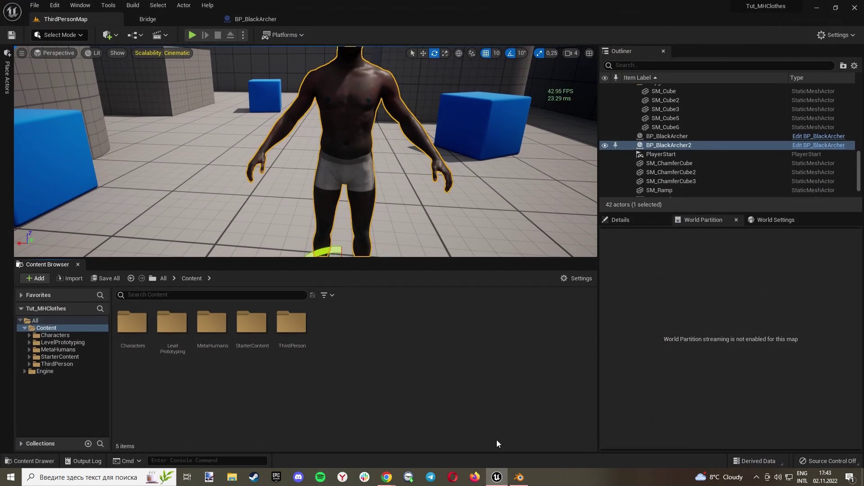
pyautogui.doubleClick(334, 320)
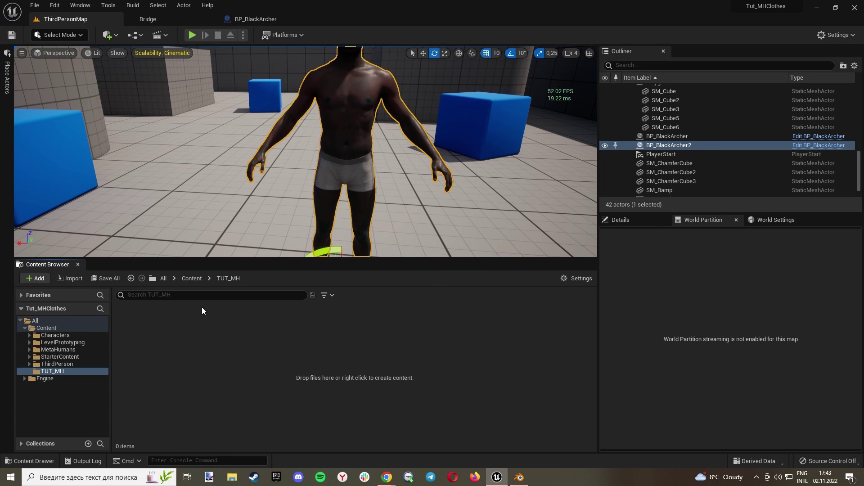
pyautogui.click(68, 278)
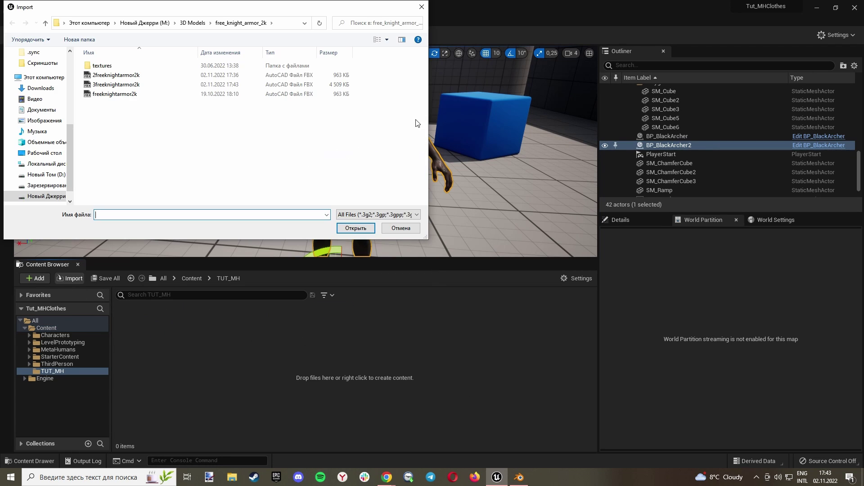
pyautogui.doubleClick(167, 84)
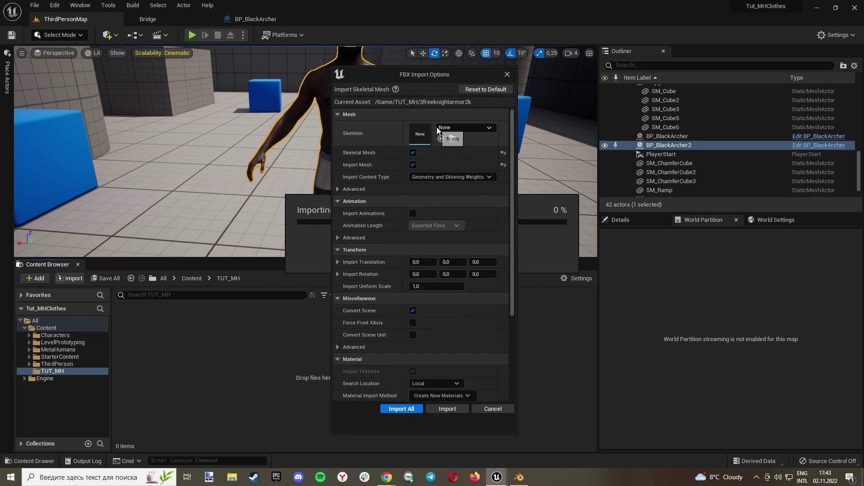
# - Set the import skeleton to metahuman_base_skel and import the armor with all other options at their defaults
pyautogui.click(447, 128)
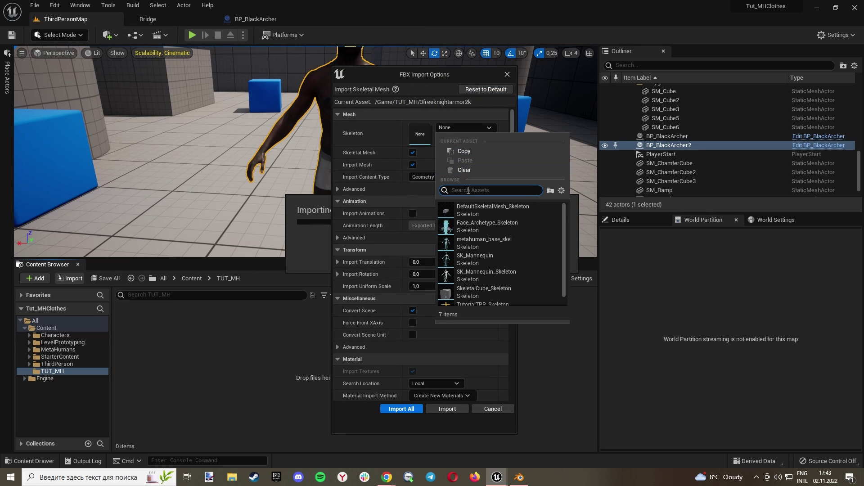
pyautogui.write('met')
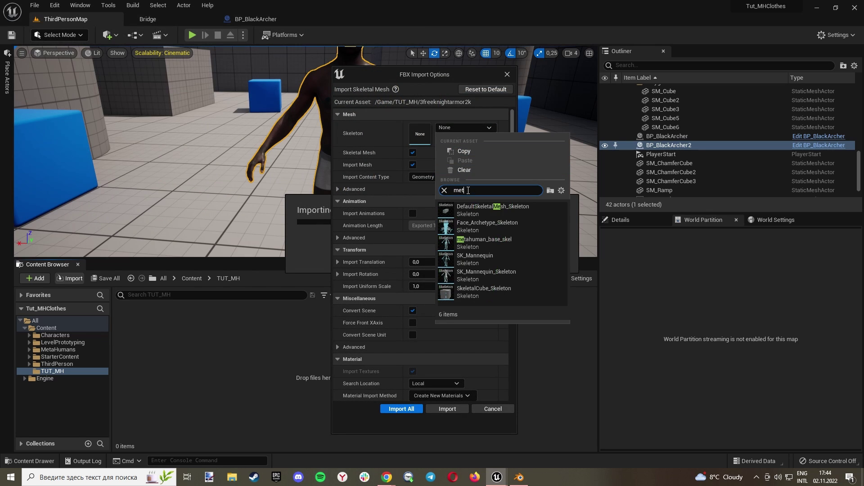
pyautogui.write('a')
pyautogui.click(485, 223)
pyautogui.scroll(-3, 483, 270)
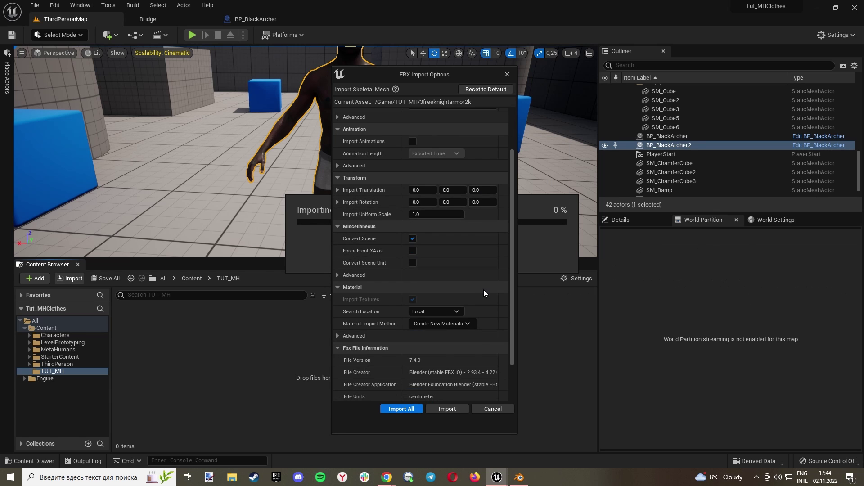
pyautogui.scroll(-1, 485, 293)
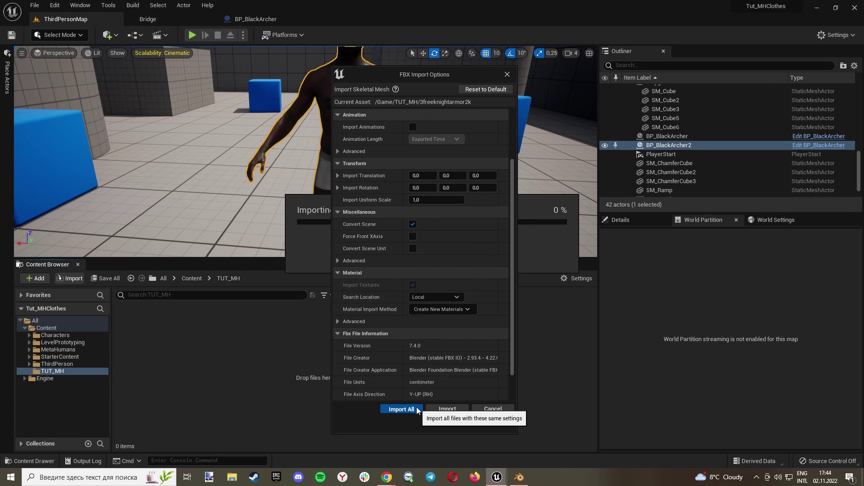
pyautogui.click(402, 409)
pyautogui.click(714, 84)
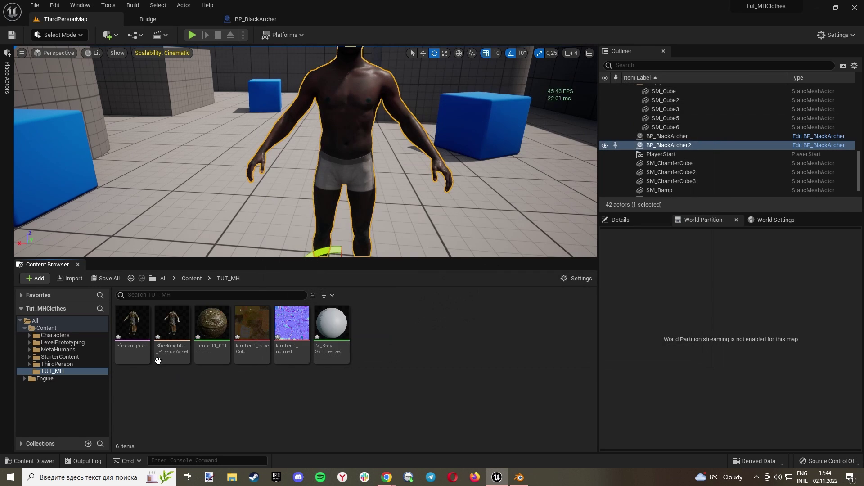
# - Open the 3freeknightarmor2k skeletal mesh and examine how the body shows through around the gloves
pyautogui.click(134, 351)
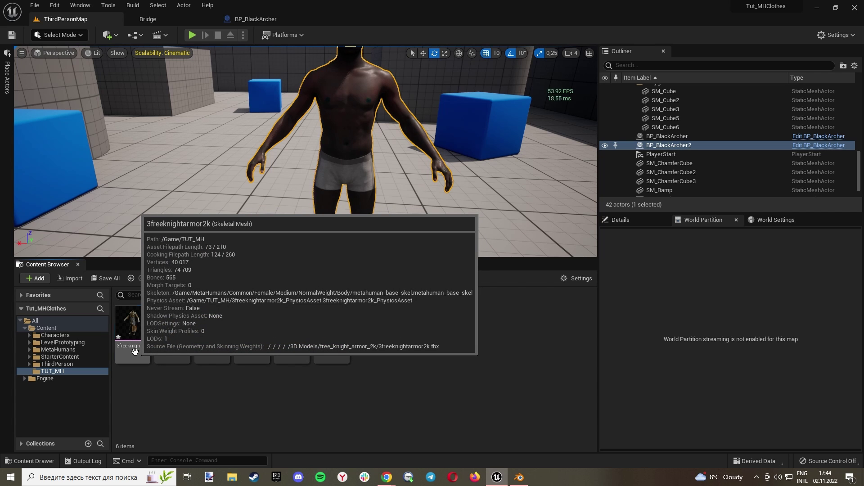
pyautogui.doubleClick(135, 351)
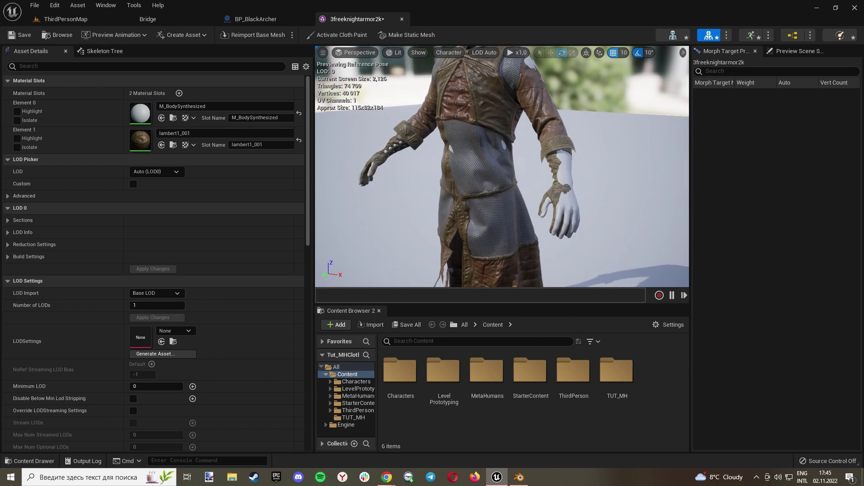
pyautogui.moveTo(502, 167); pyautogui.dragTo(538, 174, button='right')
pyautogui.press('w')
pyautogui.press('s')
pyautogui.moveTo(496, 150); pyautogui.dragTo(508, 178, button='right')
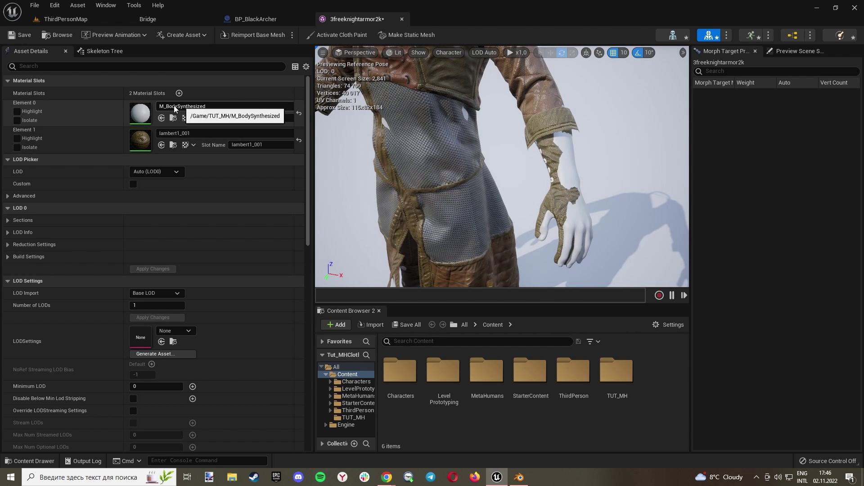
# - Open the mesh's M_BodySynthesized material and delete the Param color node feeding Base Color
pyautogui.doubleClick(147, 112)
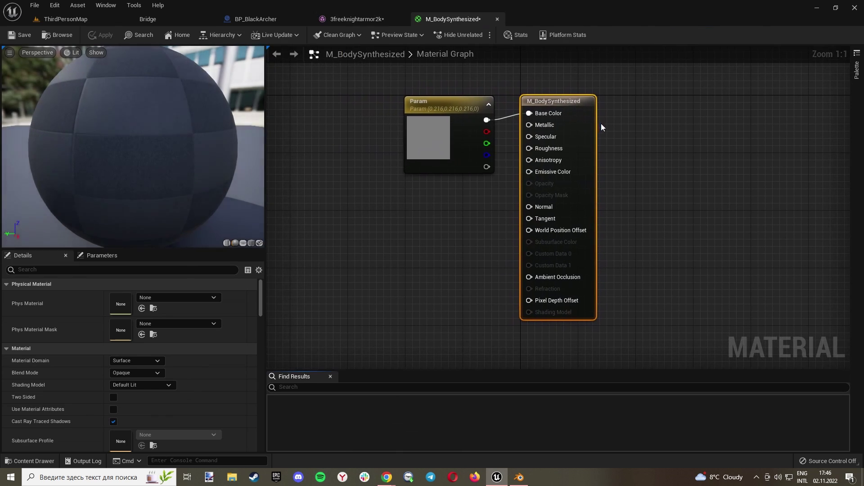
pyautogui.moveTo(430, 101); pyautogui.dragTo(384, 103)
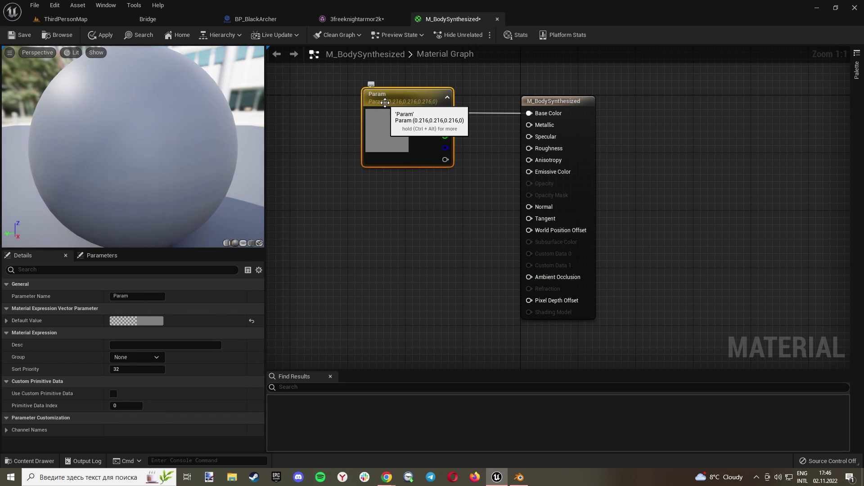
pyautogui.press('Delete')
# - Set the M_BodySynthesized material's Blend Mode to Translucent
pyautogui.click(565, 101)
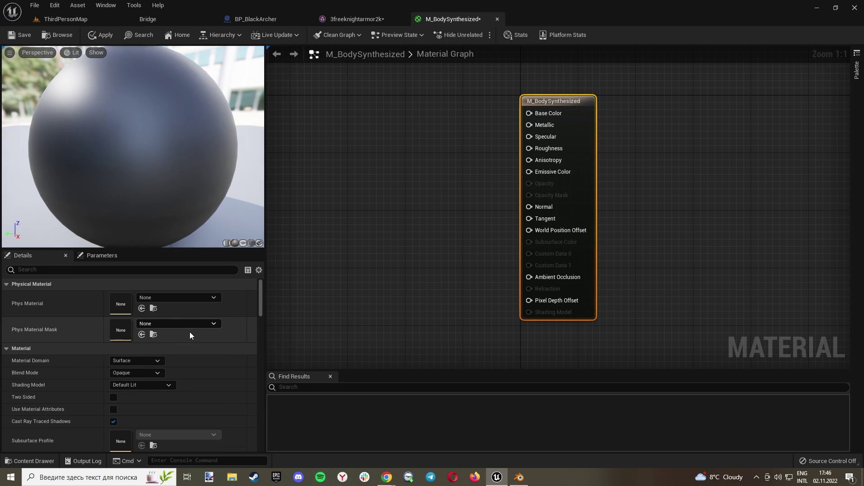
pyautogui.click(151, 373)
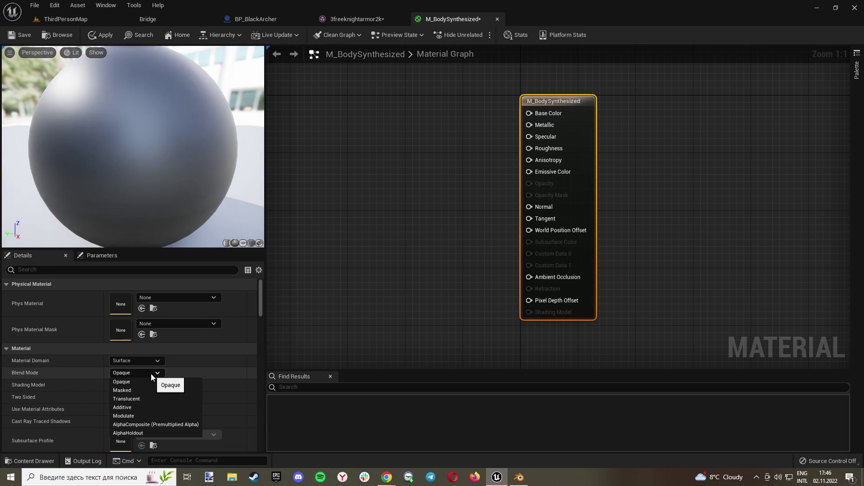
pyautogui.click(143, 398)
pyautogui.click(402, 205)
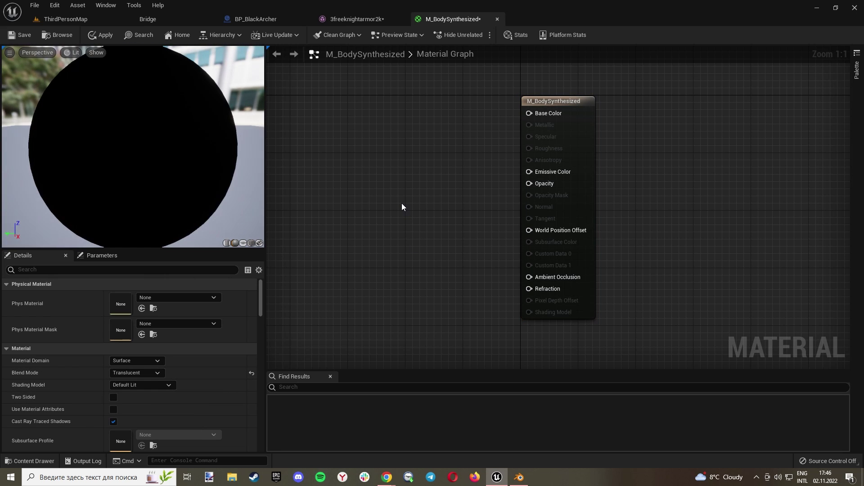
# - Add a constant node with value 0, connect it to the material's Opacity input, and save the material
pyautogui.press('1')
pyautogui.click(402, 177)
pyautogui.moveTo(408, 185); pyautogui.dragTo(543, 184)
pyautogui.click(357, 212)
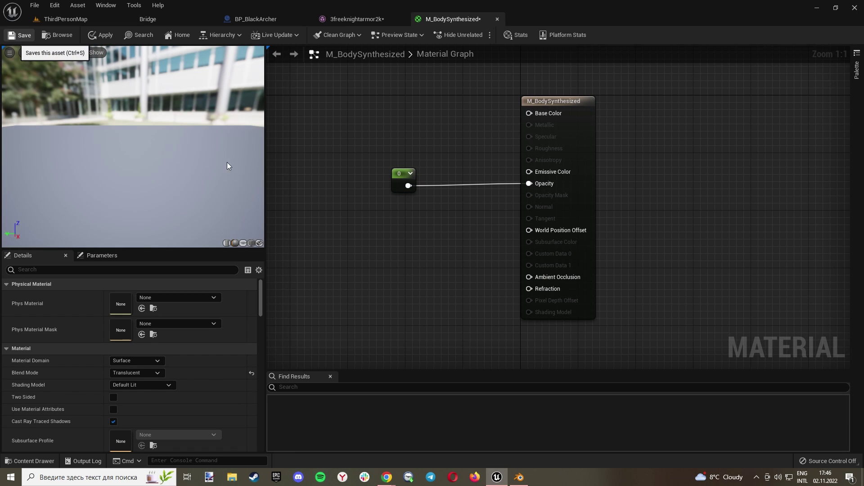
pyautogui.hotkey('ctrl', 's')
# - Rename the M_BodySynthesized material in the TUT_MH folder as M_BodyTransparent
pyautogui.click(67, 19)
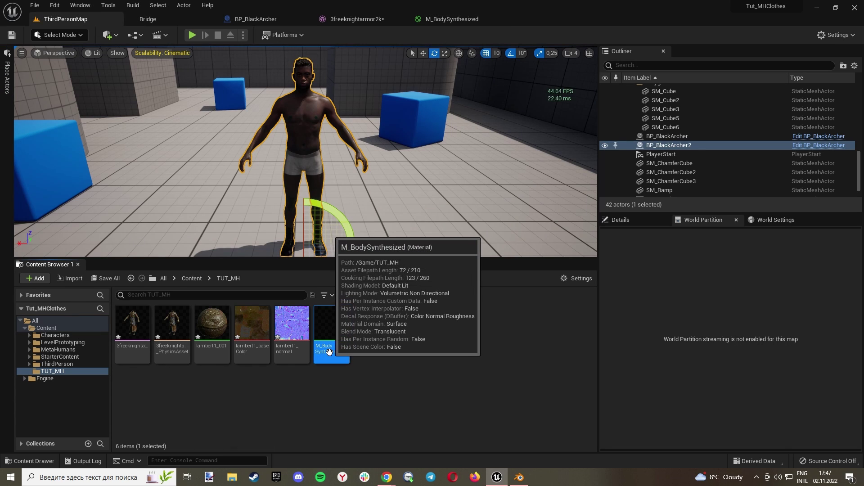
pyautogui.press('F2')
pyautogui.write('M_BodyTransparent')
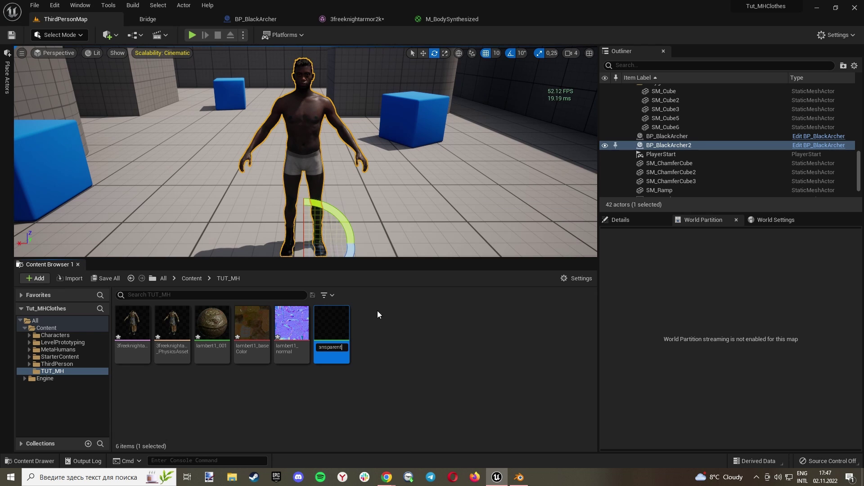
pyautogui.press('Return')
# - Enable Two Sided on the armor's lambert1_001 material, then save the material and the skeletal mesh
pyautogui.click(355, 22)
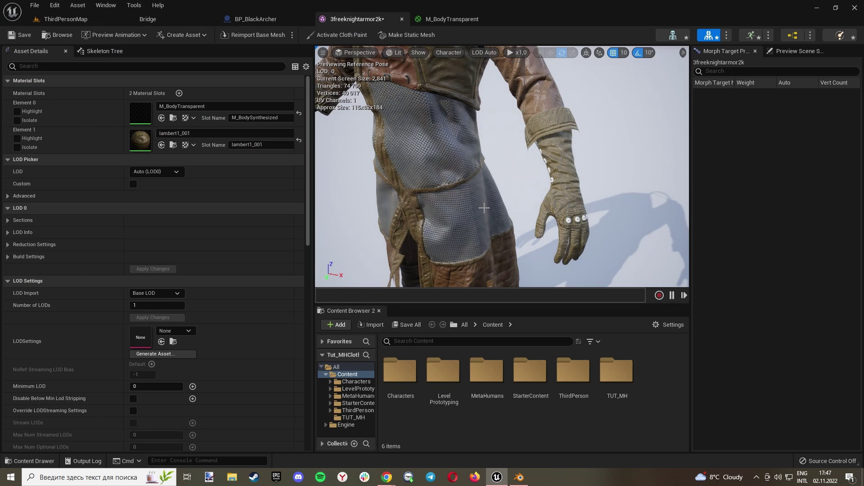
pyautogui.moveTo(501, 166); pyautogui.dragTo(498, 144, button='right')
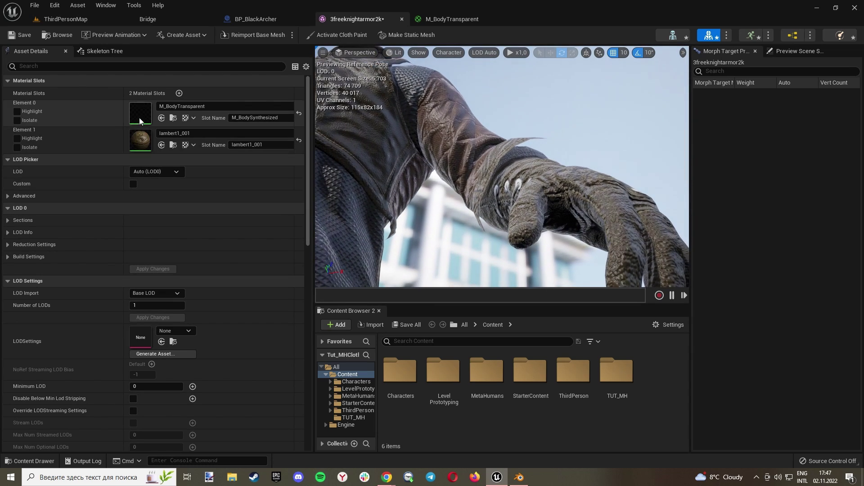
pyautogui.doubleClick(139, 142)
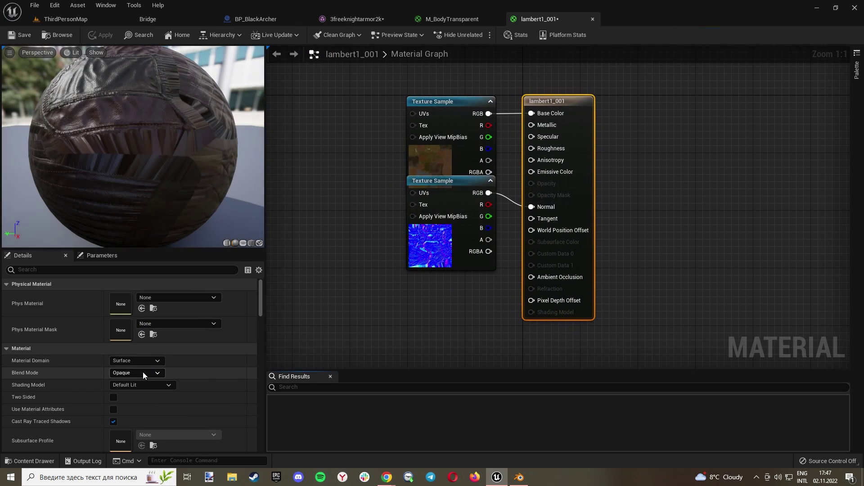
pyautogui.click(113, 397)
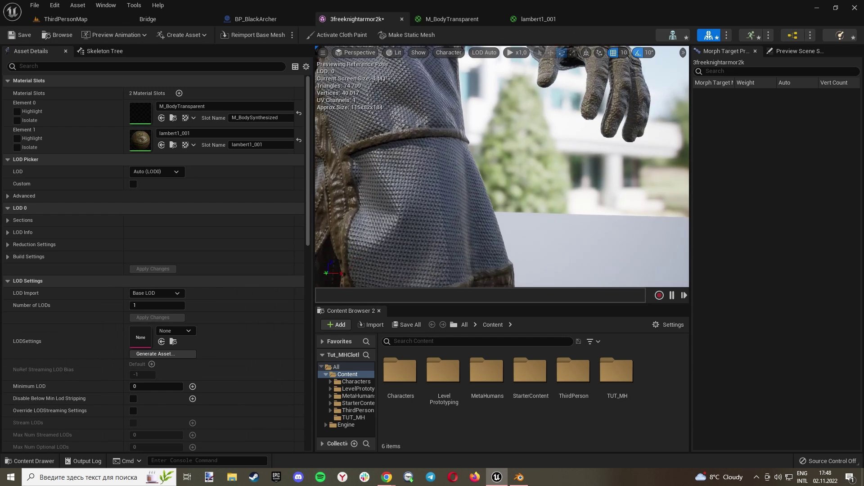
pyautogui.moveTo(502, 167); pyautogui.dragTo(499, 225, button='right')
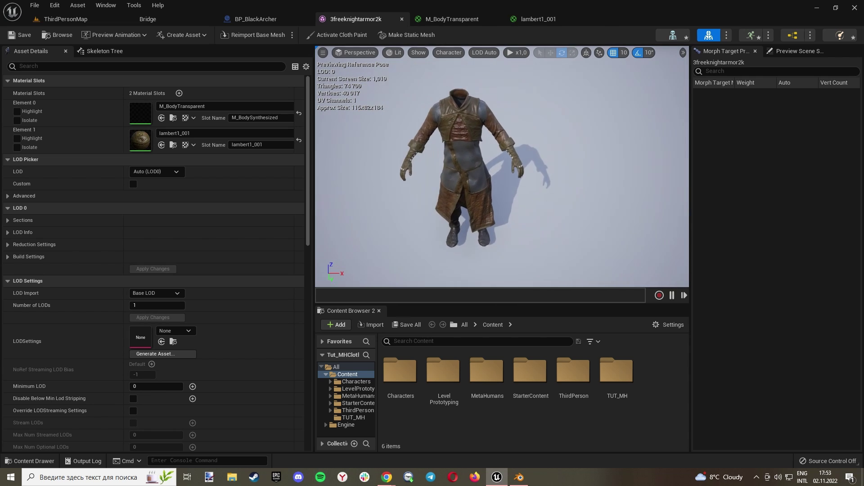
pyautogui.scroll(5, 455, 171)
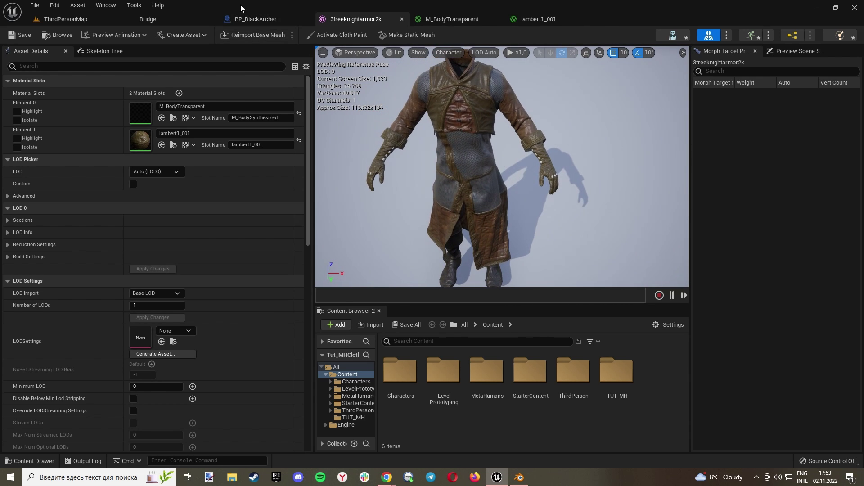
# - Assign the 3freeknightarmor2k skeletal mesh to the Torso component of BP_BlackArcher
pyautogui.click(255, 19)
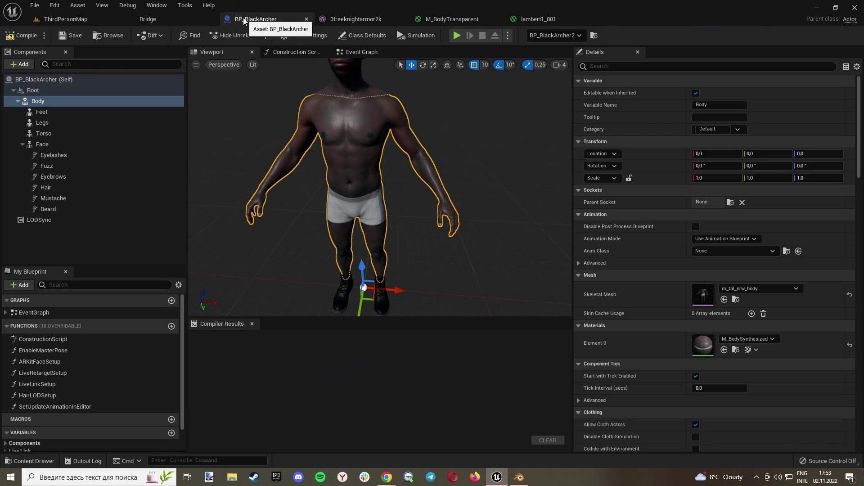
pyautogui.click(60, 130)
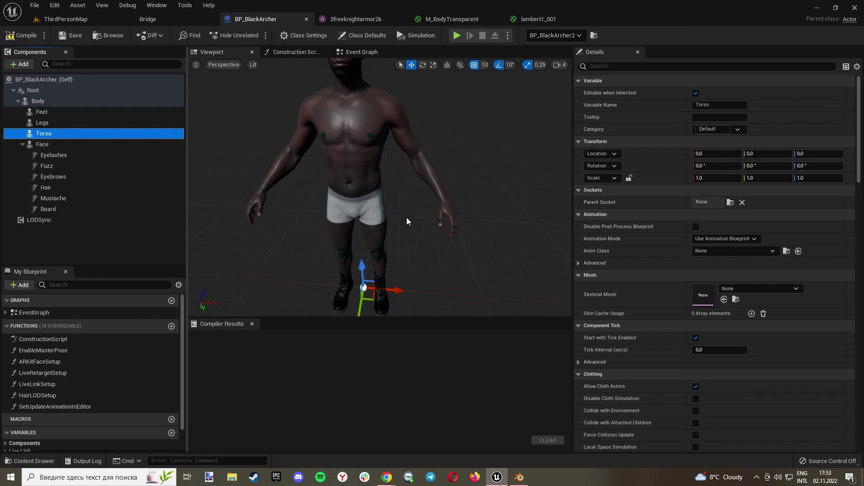
pyautogui.click(362, 19)
pyautogui.moveTo(585, 223); pyautogui.dragTo(568, 223)
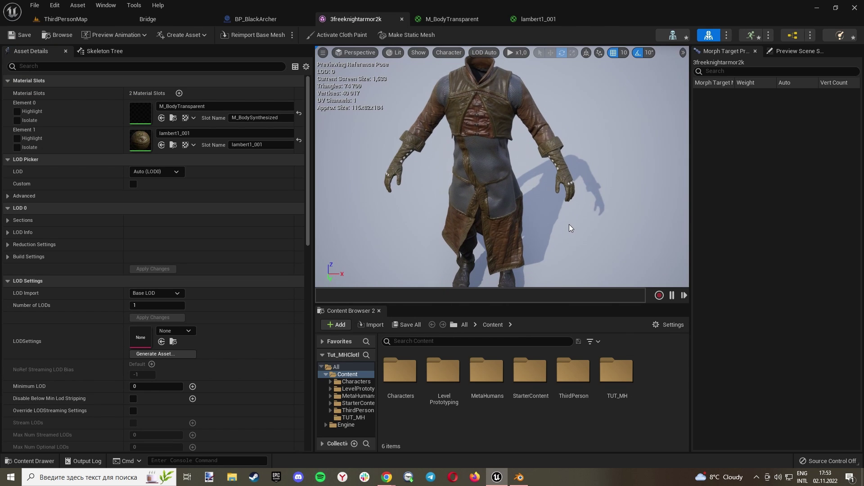
pyautogui.hotkey('ctrl', 'b')
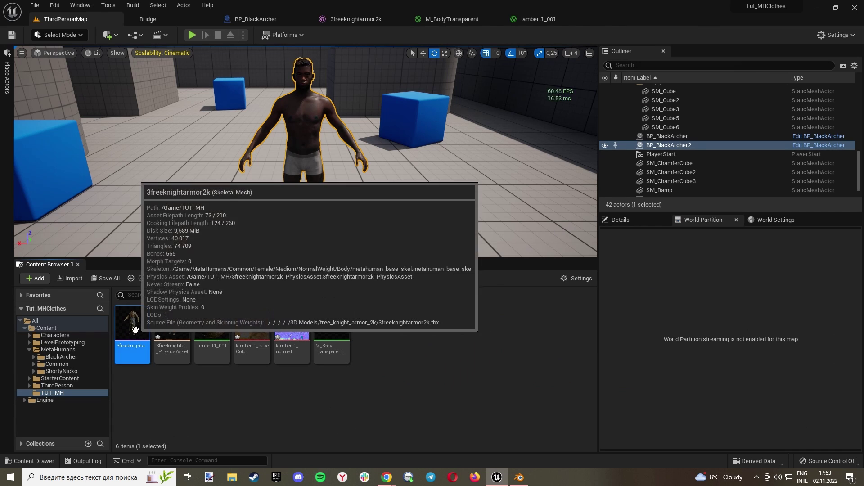
pyautogui.click(261, 20)
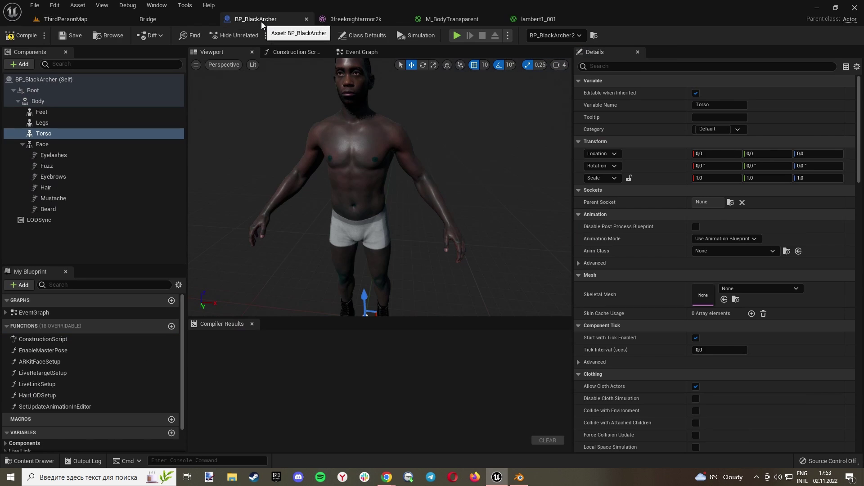
pyautogui.click(723, 300)
# - Examine the armor on the BP_BlackArcher character from several sides, checking where the body's hands and arms poke through
pyautogui.press('s')
pyautogui.moveTo(452, 214); pyautogui.dragTo(390, 226, button='right')
pyautogui.press('w')
pyautogui.press('d')
pyautogui.press('w')
pyautogui.press('w')
pyautogui.press('s')
pyautogui.press('d')
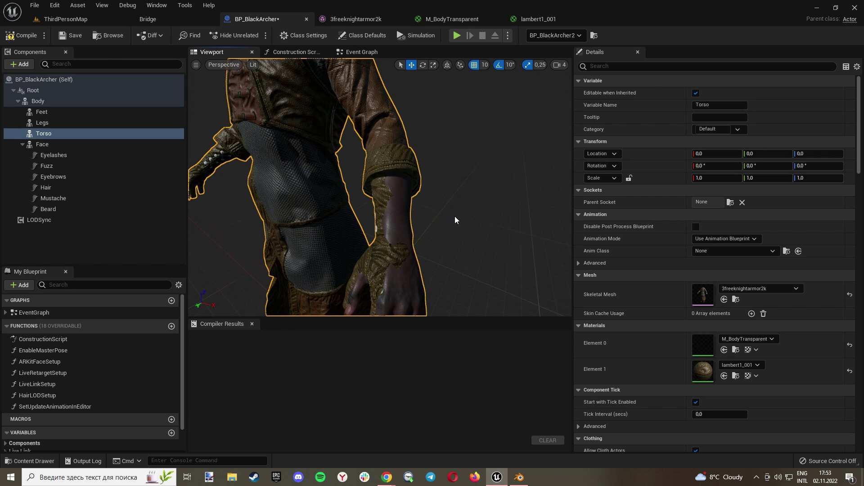
pyautogui.press('s')
pyautogui.moveTo(456, 217); pyautogui.dragTo(470, 203, button='right')
pyautogui.press('a')
pyautogui.press('w')
pyautogui.press('s')
pyautogui.press('w')
pyautogui.press('w')
pyautogui.press('s')
pyautogui.press('w')
pyautogui.press('a')
pyautogui.press('s')
pyautogui.press('w')
pyautogui.press('d')
pyautogui.press('s')
pyautogui.press('w')
pyautogui.press('d')
pyautogui.press('s')
pyautogui.press('a')
pyautogui.press('w')
pyautogui.press('s')
pyautogui.press('w')
pyautogui.press('s')
# - Assign the M_BodyTransparent material from the TUT_MH folder to Element 0 of BP_BlackArcher's Body component
pyautogui.click(58, 100)
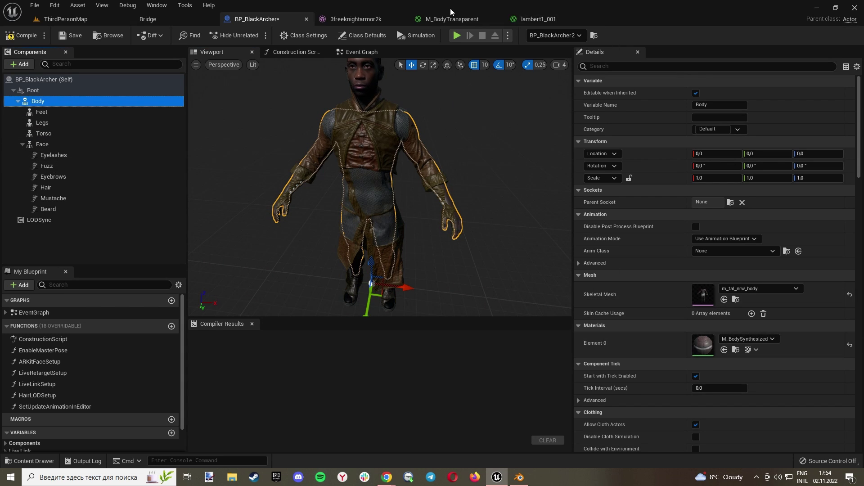
pyautogui.click(459, 20)
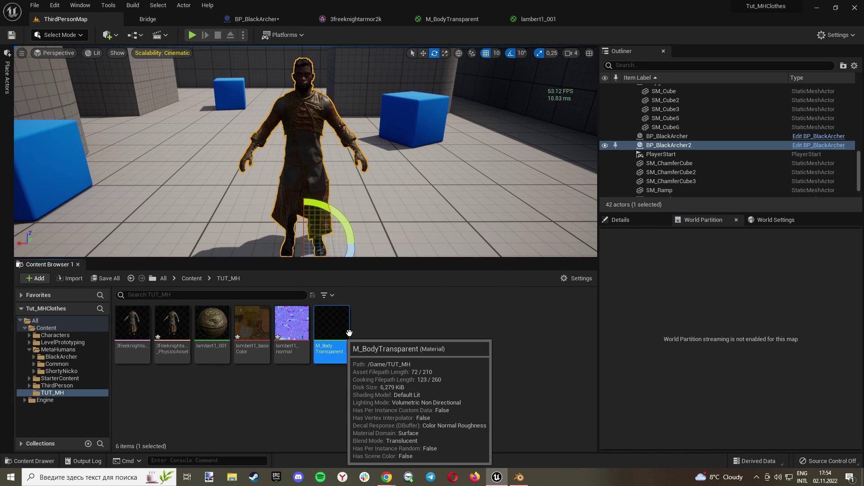
pyautogui.click(254, 19)
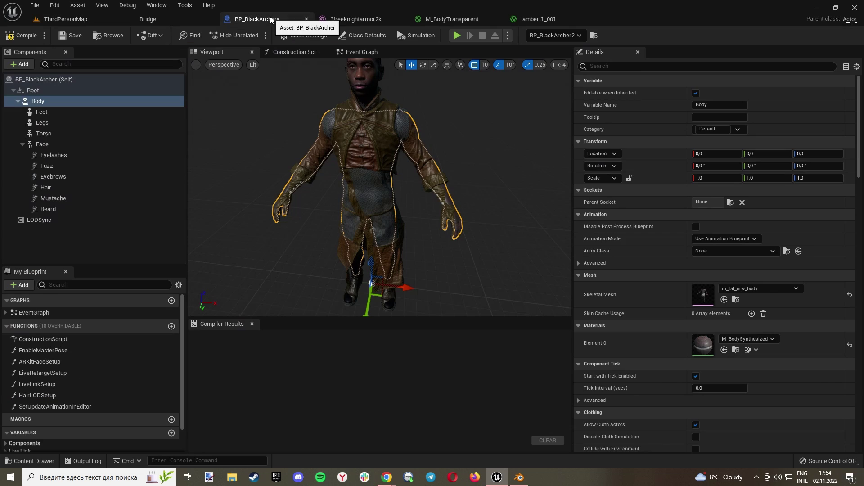
pyautogui.click(724, 350)
# - Examine the armor with the hidden body from several sides, both in the blueprint preview and on BP_BlackArcher2 in ThirdPersonMap
pyautogui.moveTo(462, 257); pyautogui.dragTo(477, 243)
pyautogui.keyDown('alt'); pyautogui.moveTo(428, 220); pyautogui.dragTo(401, 212); pyautogui.keyUp('alt')
pyautogui.moveTo(401, 211); pyautogui.dragTo(463, 180, button='right')
pyautogui.moveTo(371, 175); pyautogui.dragTo(470, 180, button='right')
pyautogui.moveTo(415, 148)
pyautogui.mouseDown(button='right')
pyautogui.moveTo(407, 158)
pyautogui.moveTo(419, 163)
pyautogui.mouseUp(button='right')
pyautogui.click(69, 20)
pyautogui.moveTo(303, 134)
pyautogui.mouseDown(button='right')
pyautogui.moveTo(281, 131)
pyautogui.moveTo(291, 133)
pyautogui.mouseUp(button='right')
pyautogui.click(297, 133)
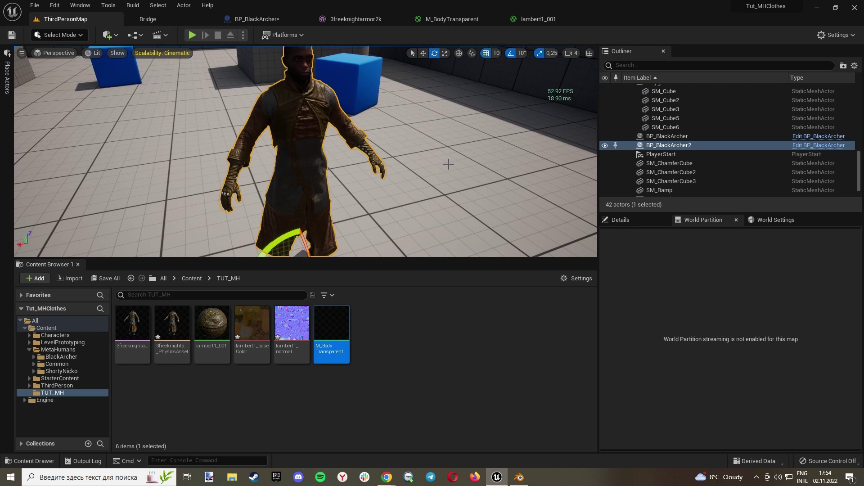
pyautogui.moveTo(448, 163); pyautogui.dragTo(423, 165, button='right')
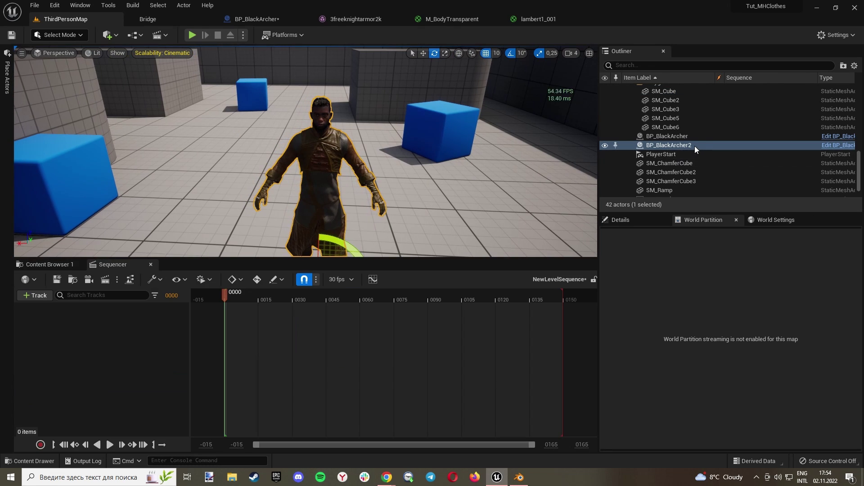
# - Add BP_BlackArcher2 to the empty NewLevelSequence and select the MetaHuman_ControlRig track of its body
pyautogui.moveTo(694, 146); pyautogui.dragTo(152, 340)
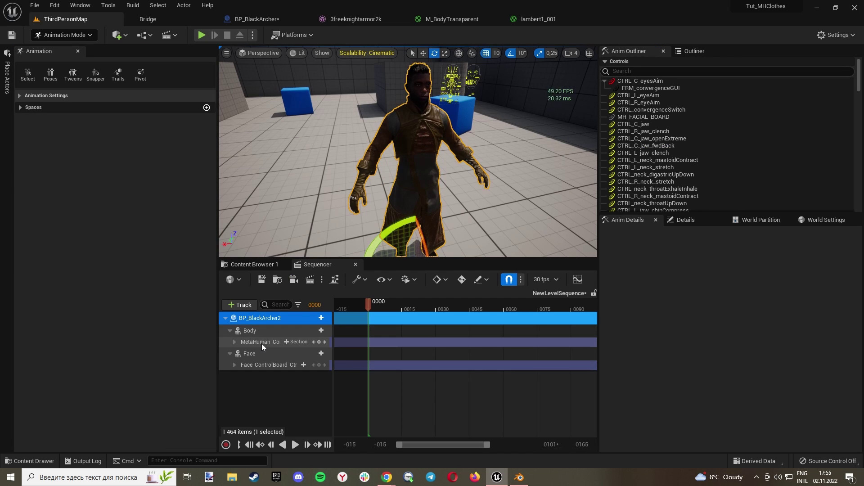
pyautogui.click(261, 343)
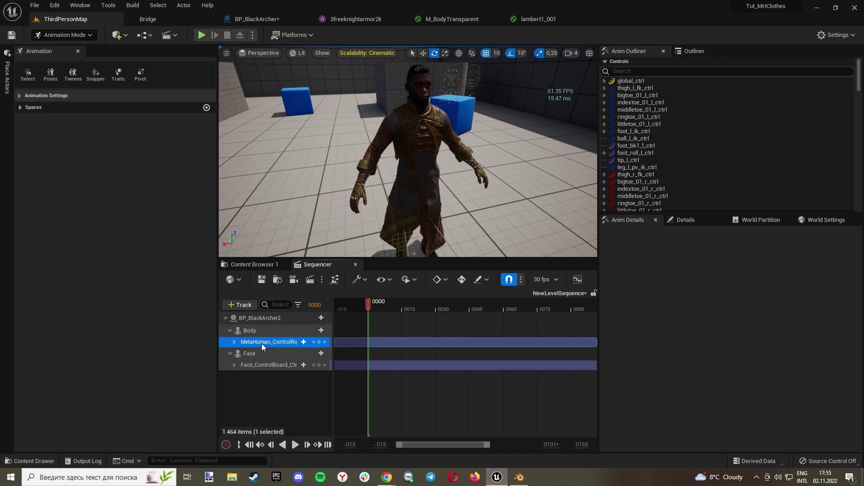
# - Pose the character's right arm with its control rig, starting from upperarm_r_fk_ctrl, and check how the armor deforms
pyautogui.moveTo(380, 111); pyautogui.dragTo(389, 112, button='right')
pyautogui.click(391, 92)
pyautogui.scroll(-5, 382, 85)
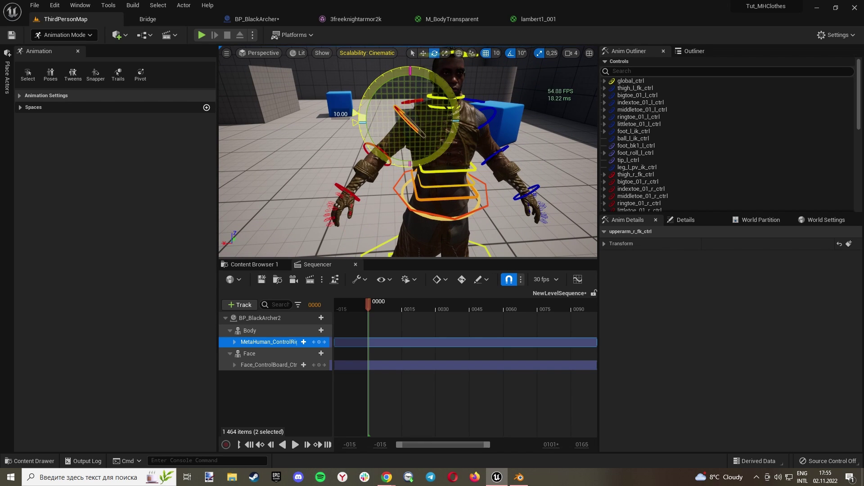
pyautogui.press('a')
pyautogui.moveTo(437, 149); pyautogui.dragTo(450, 149, button='right')
pyautogui.click(371, 175)
pyautogui.moveTo(413, 196); pyautogui.dragTo(450, 202)
pyautogui.moveTo(472, 203); pyautogui.dragTo(446, 203, button='right')
pyautogui.press('d')
pyautogui.keyDown('alt'); pyautogui.moveTo(392, 194); pyautogui.dragTo(355, 198); pyautogui.keyUp('alt')
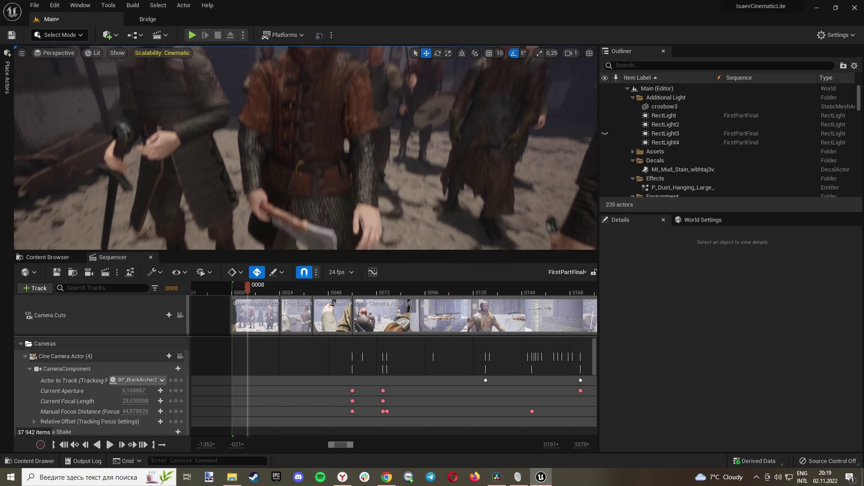
# - Examine the clothed characters of the FirstPartFinal sequence up close in the Main level
pyautogui.moveTo(306, 147); pyautogui.dragTo(306, 108, button='right')
pyautogui.press('w')
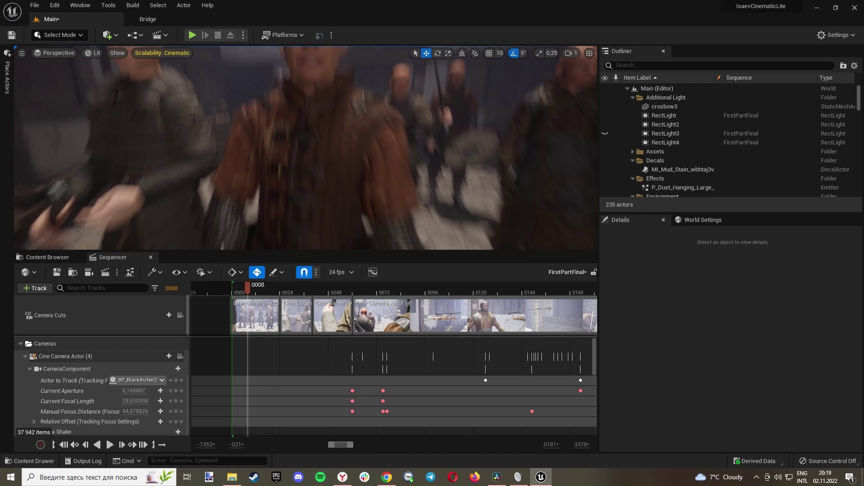